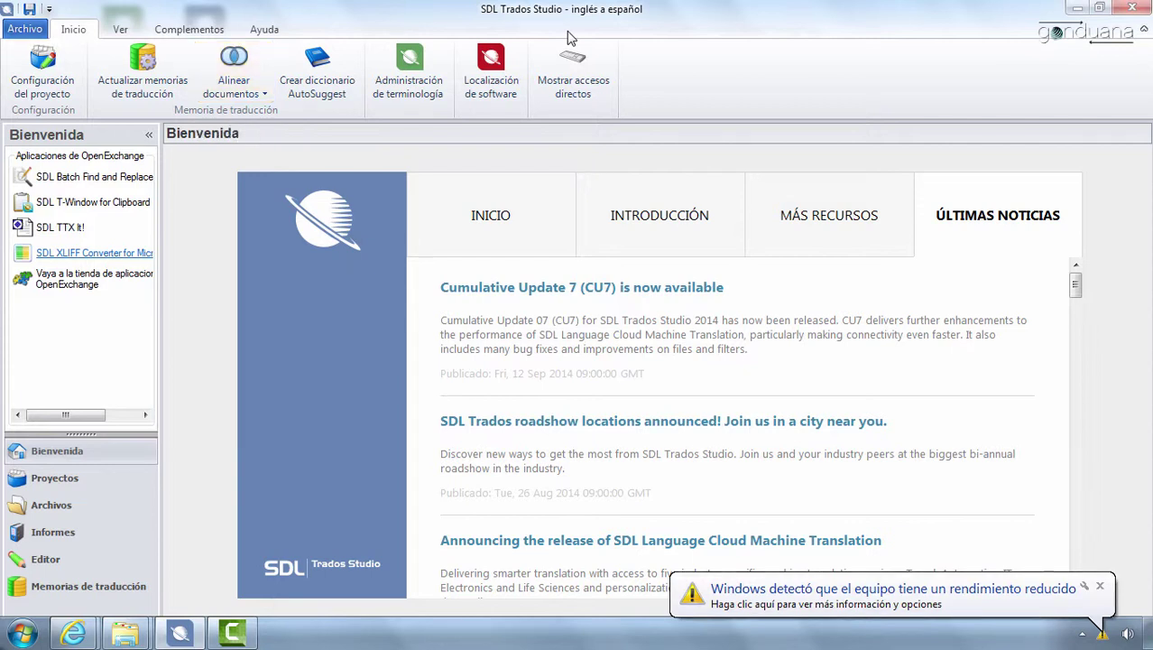
Step: Open the program options to review the autosave settings, and close the AutoSave folder window
left_click(25, 29)
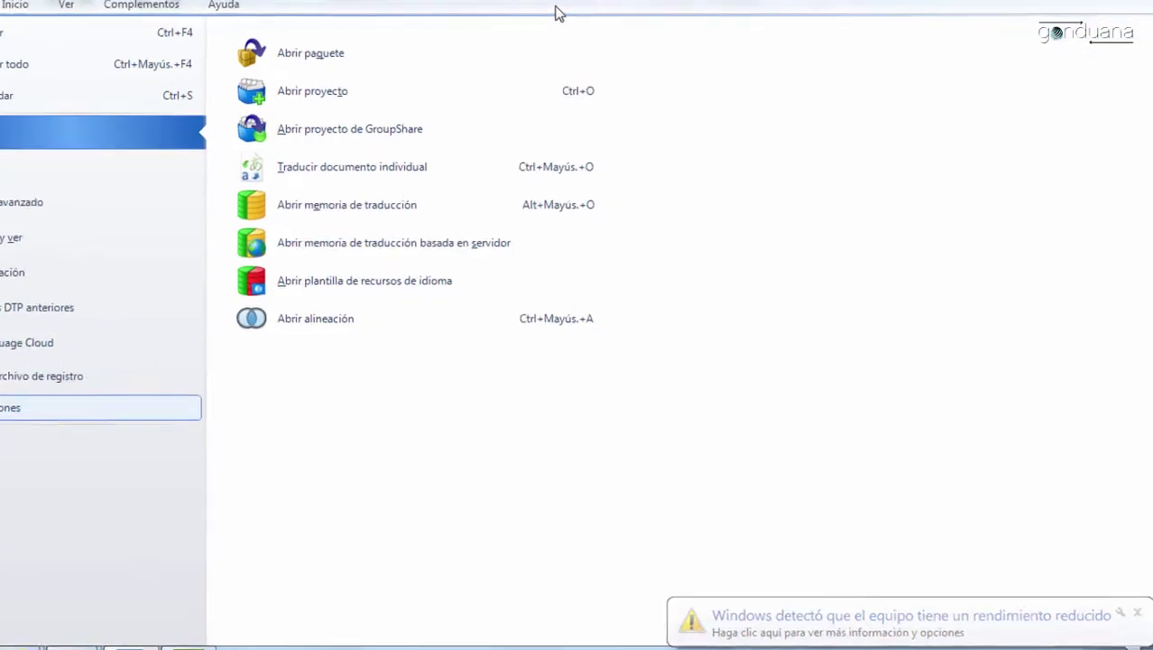
left_click(57, 398)
left_click(217, 83)
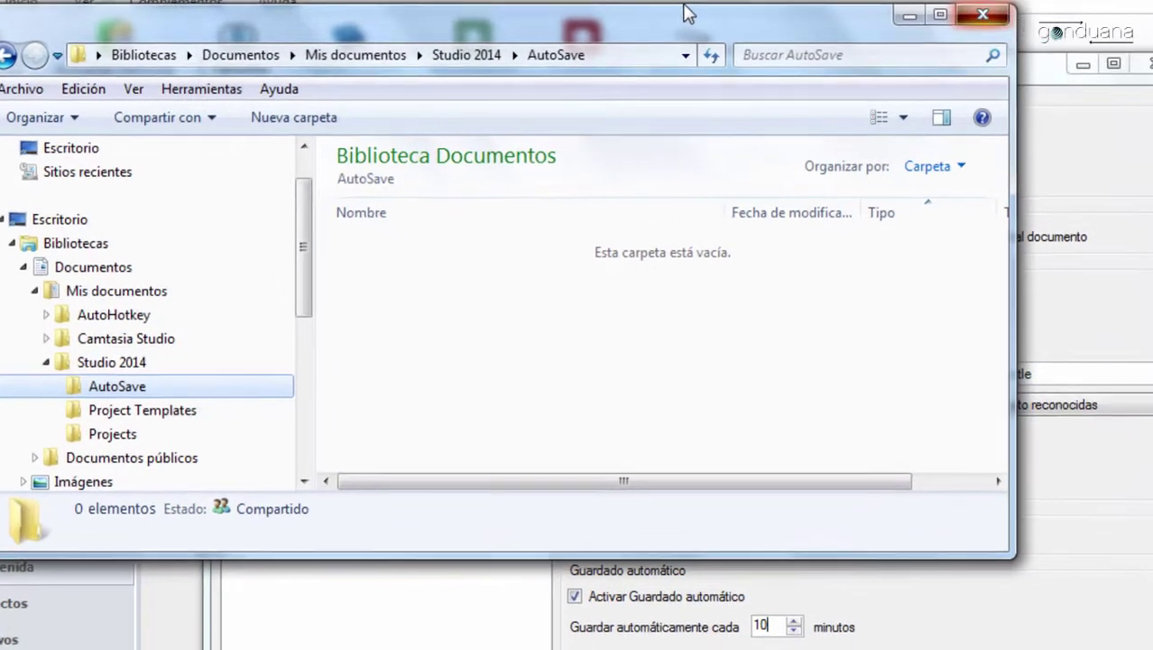
key("alt+F4")
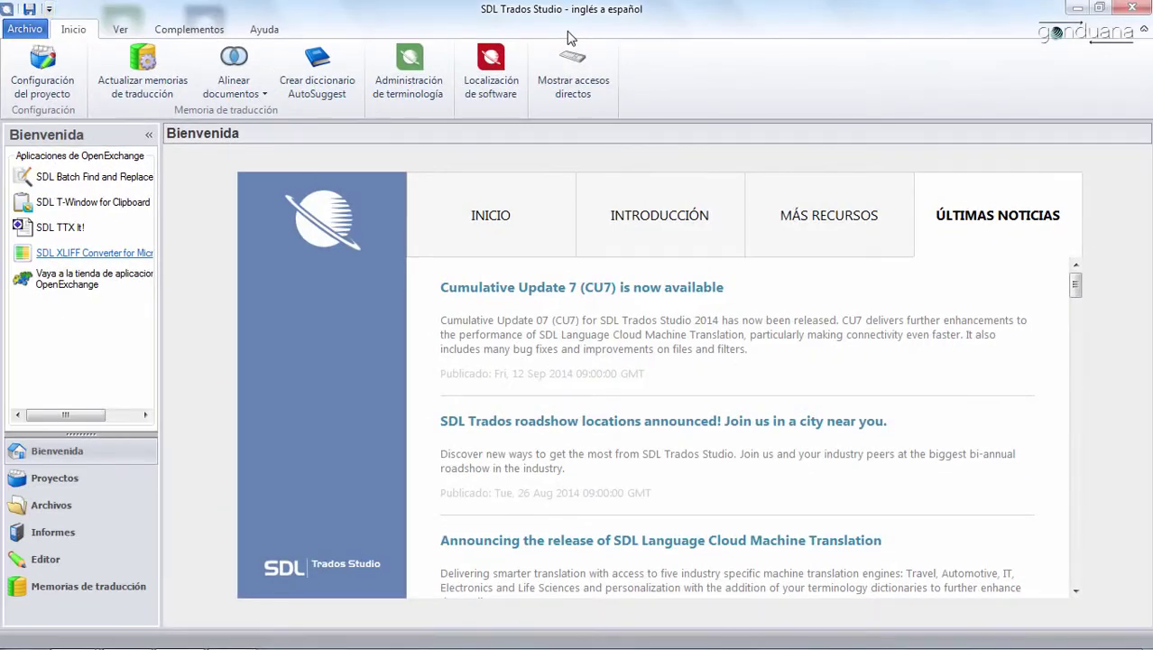
Step: Open the existing user's entry for editing from the Usuarios configuration
left_click(24, 29)
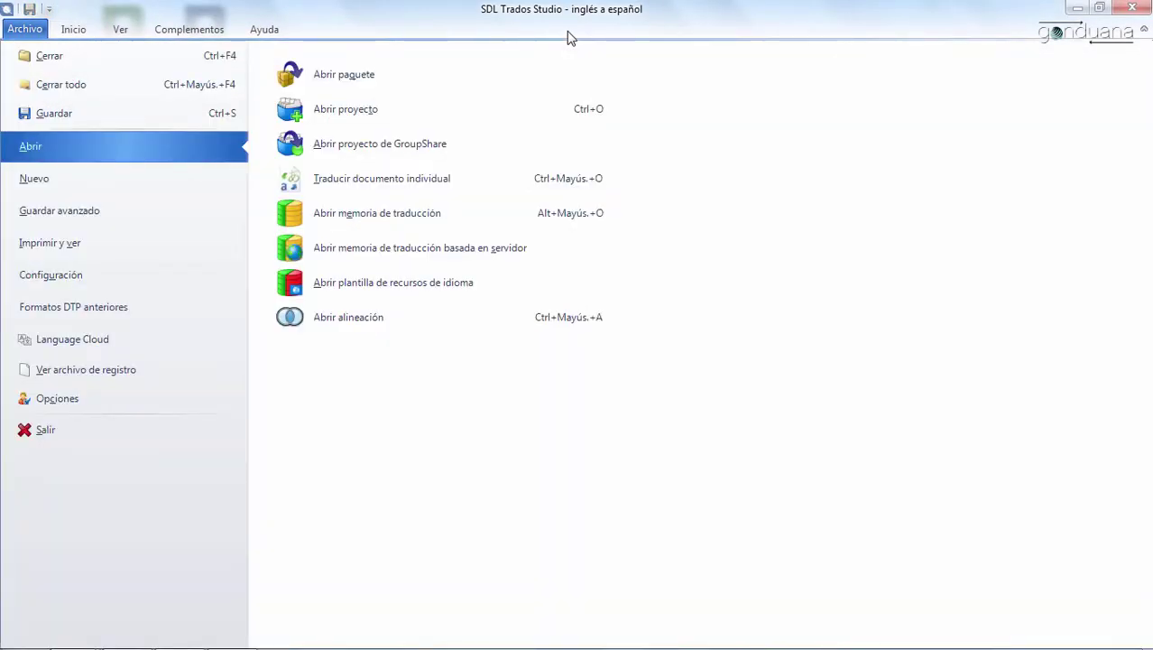
left_click(50, 275)
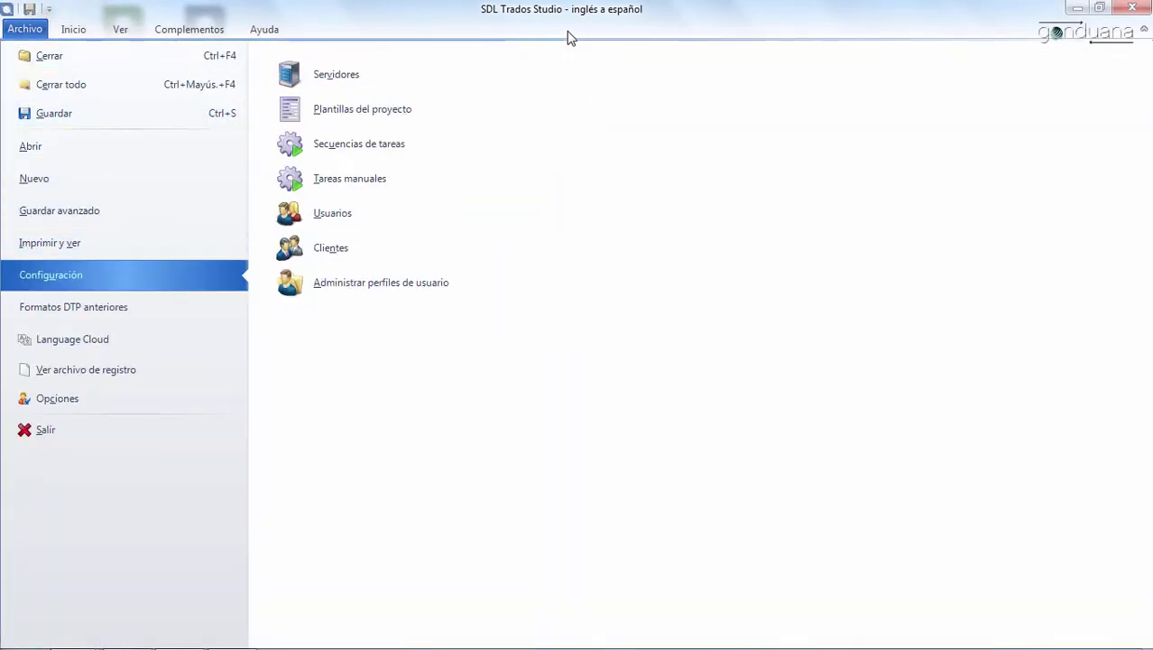
key("Return")
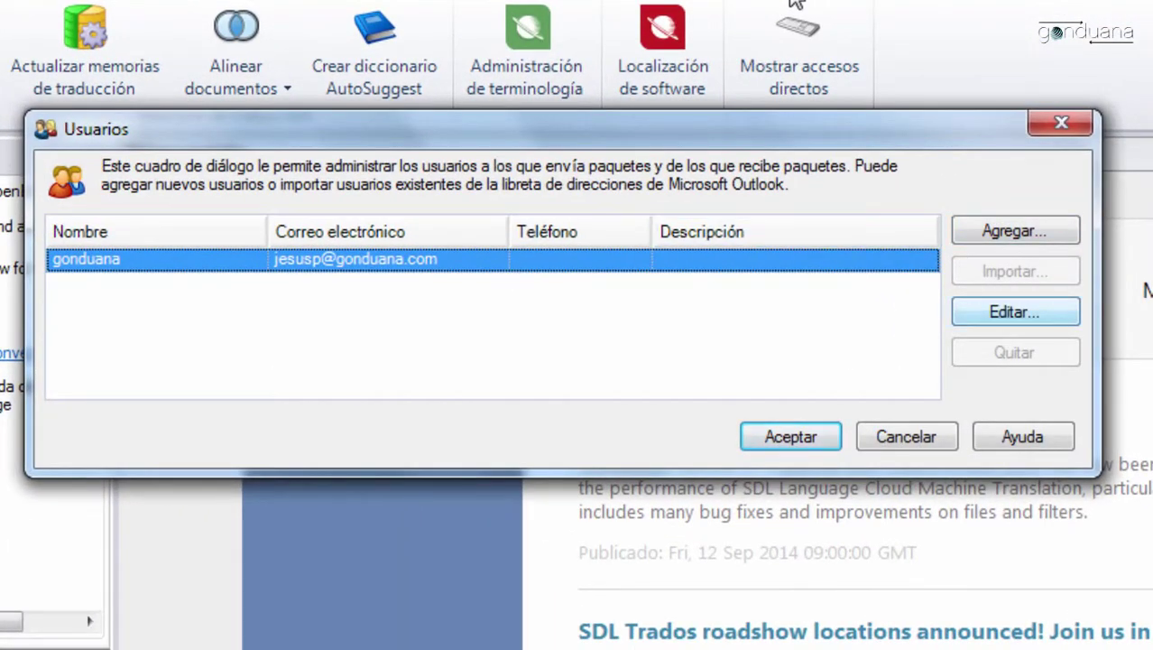
key("Return")
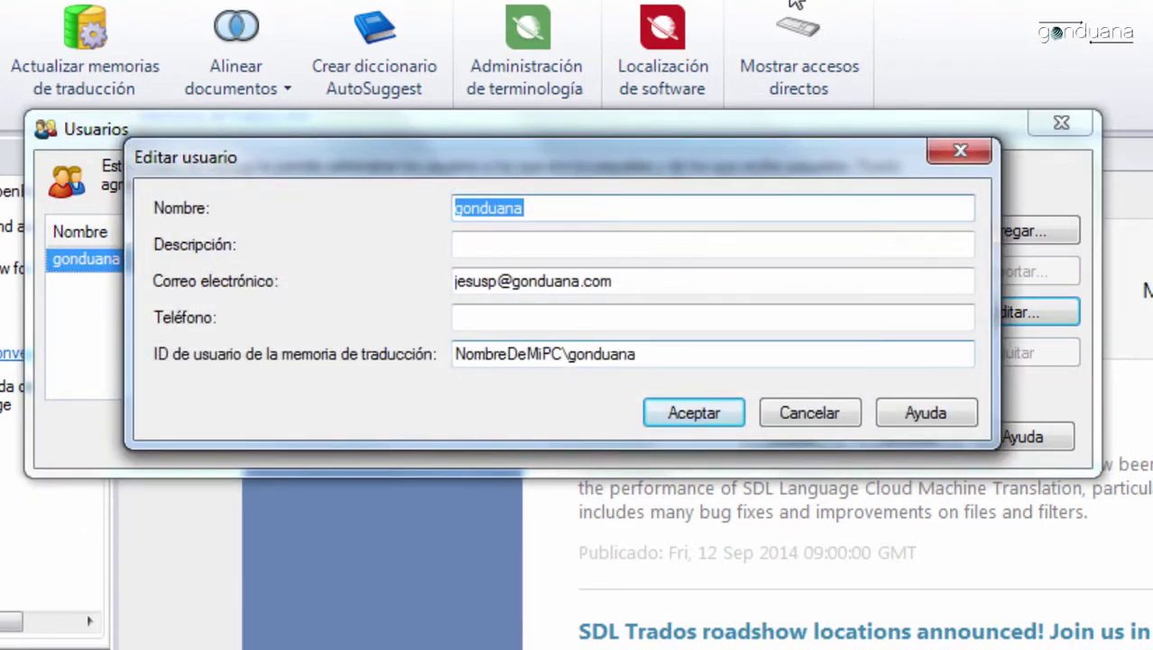
Step: Remove the computer name "NombreDeMiPC" and its backslash from the user's translation memory ID
left_click_drag(564, 353, 455, 354)
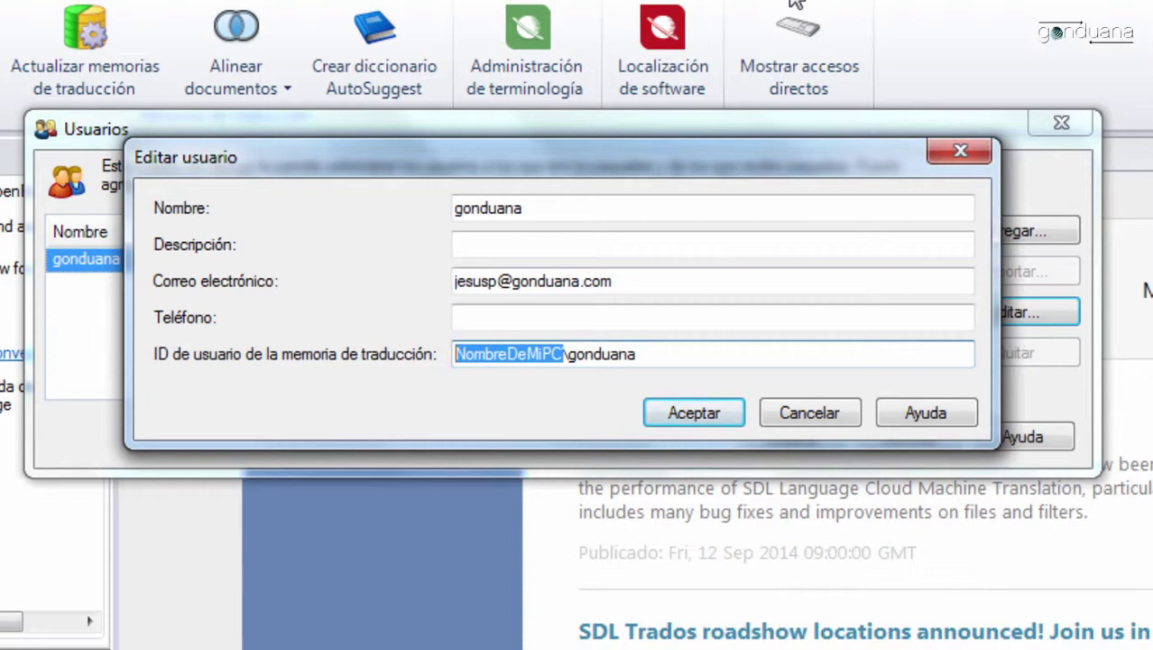
key("Right")
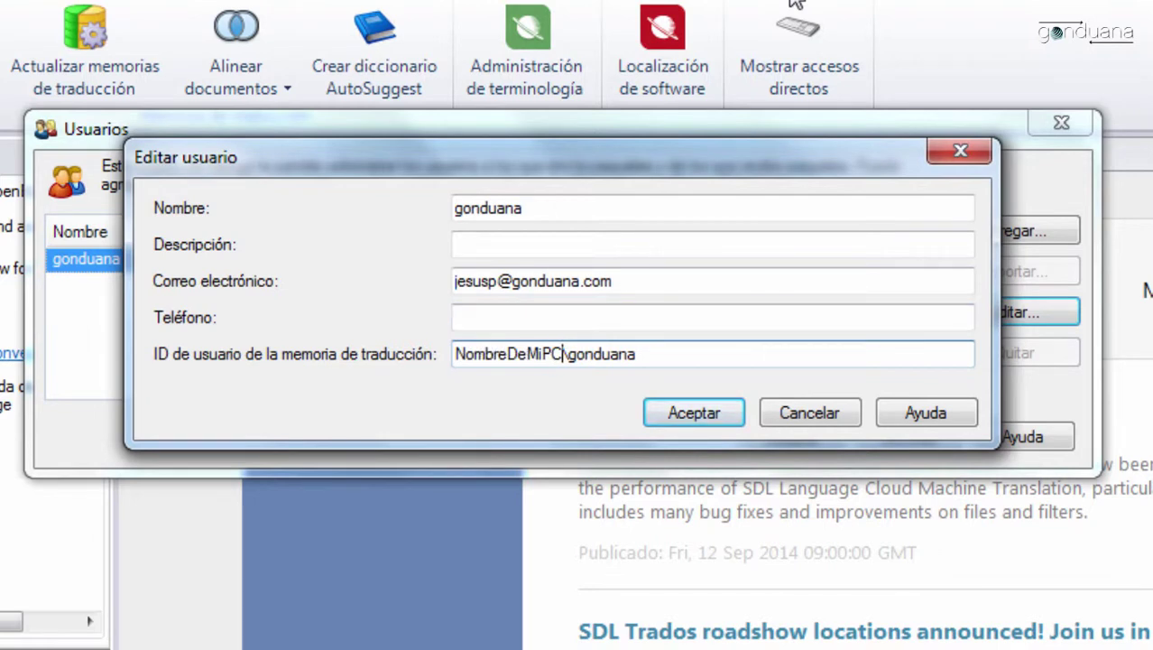
key("BackSpace")
key("BackSpace")
key("BackSpace")
key("BackSpace")
key("BackSpace")
key("BackSpace")
key("BackSpace")
key("BackSpace")
key("BackSpace")
key("BackSpace")
key("BackSpace")
key("BackSpace")
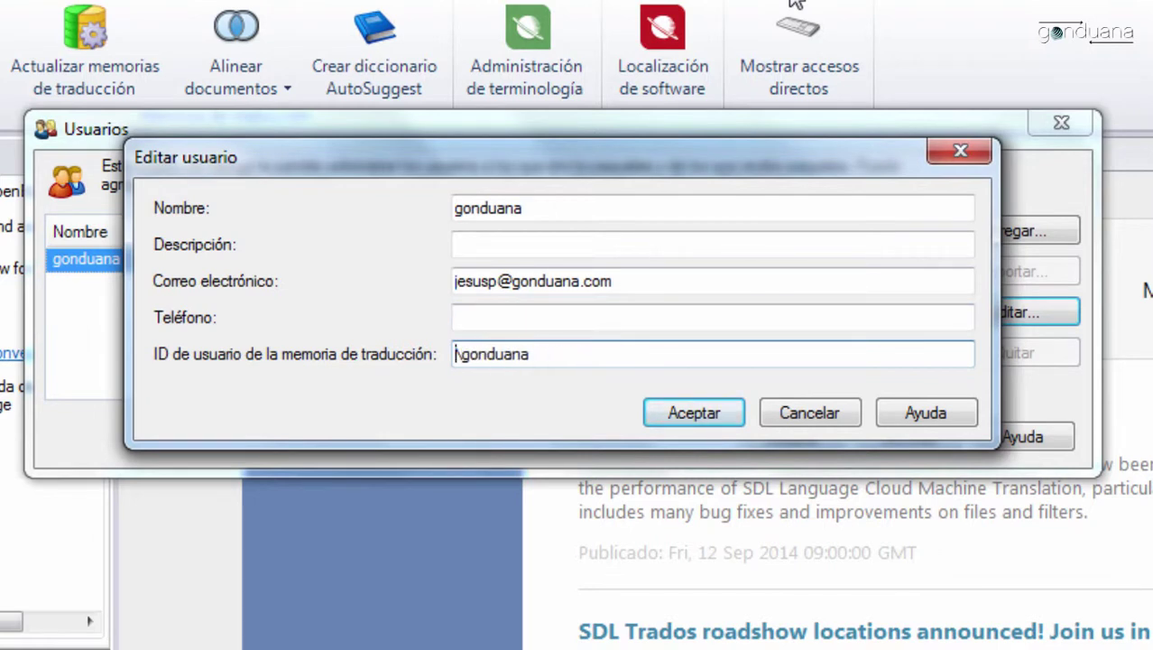
key("Delete")
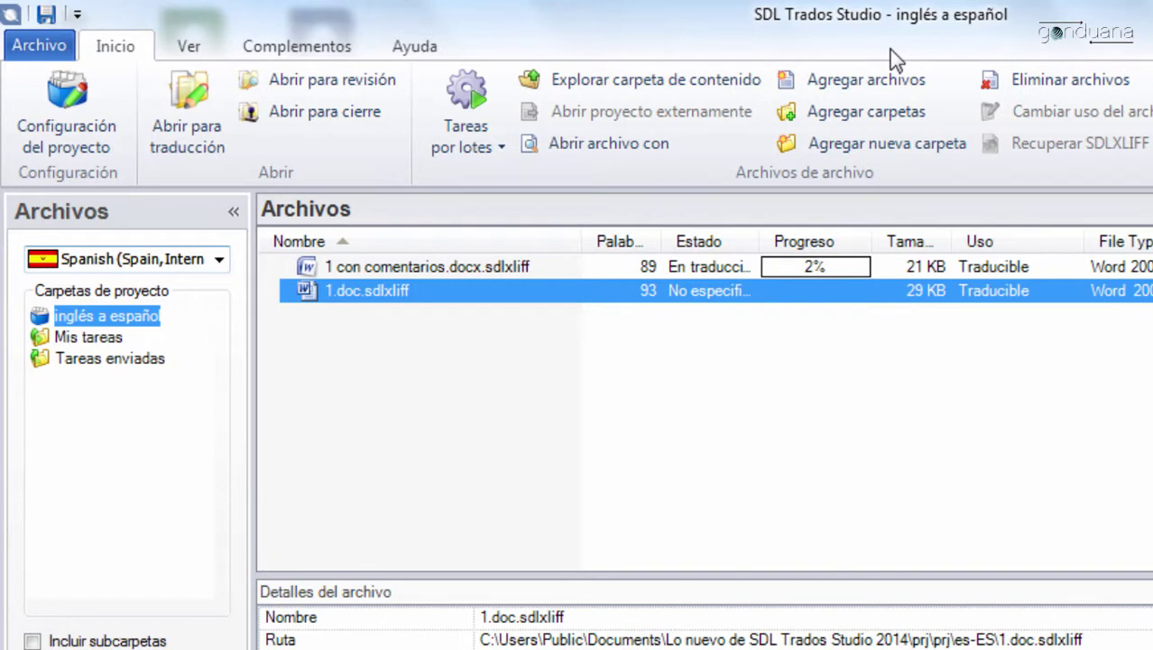
Step: Switch the project's file list to the source language, English (United Kingdom)
key("alt+Down")
key("Up")
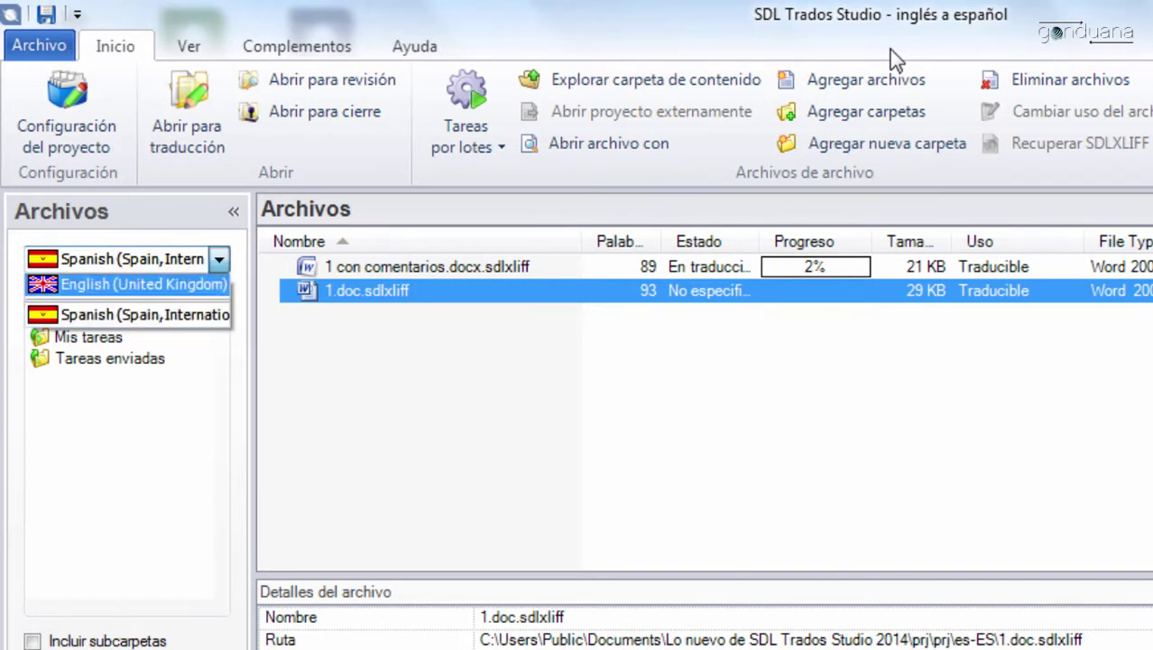
key("Return")
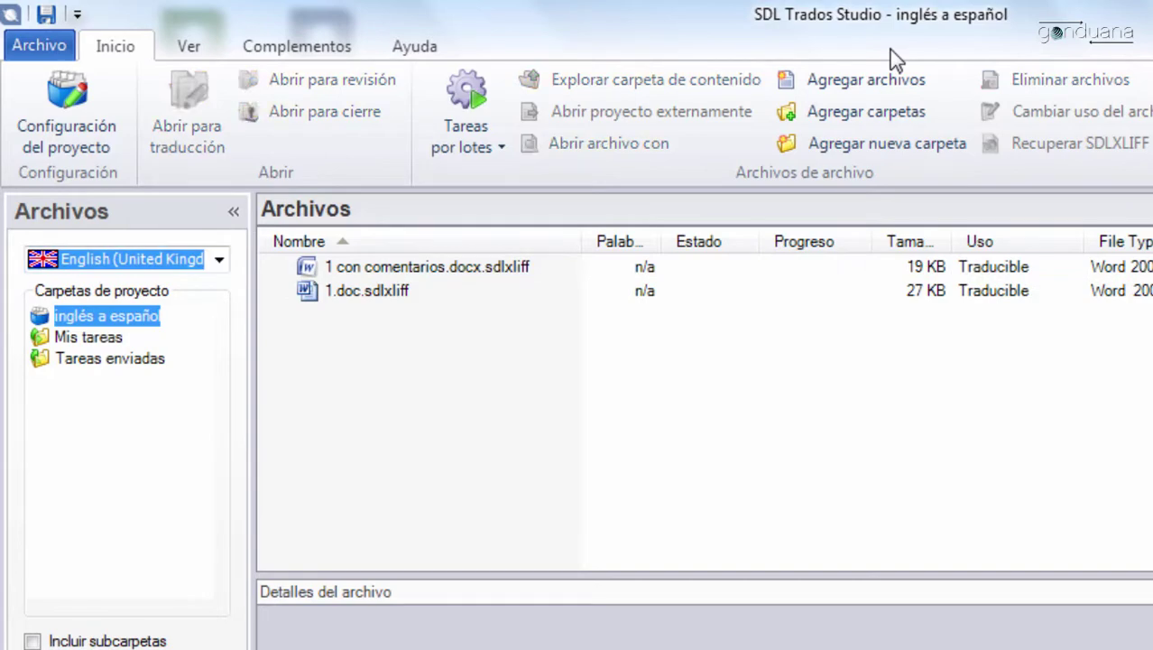
Step: Add 2.doc and 3.doc from the "en" folder in Windows Explorer to the project's source files
key("alt+Tab")
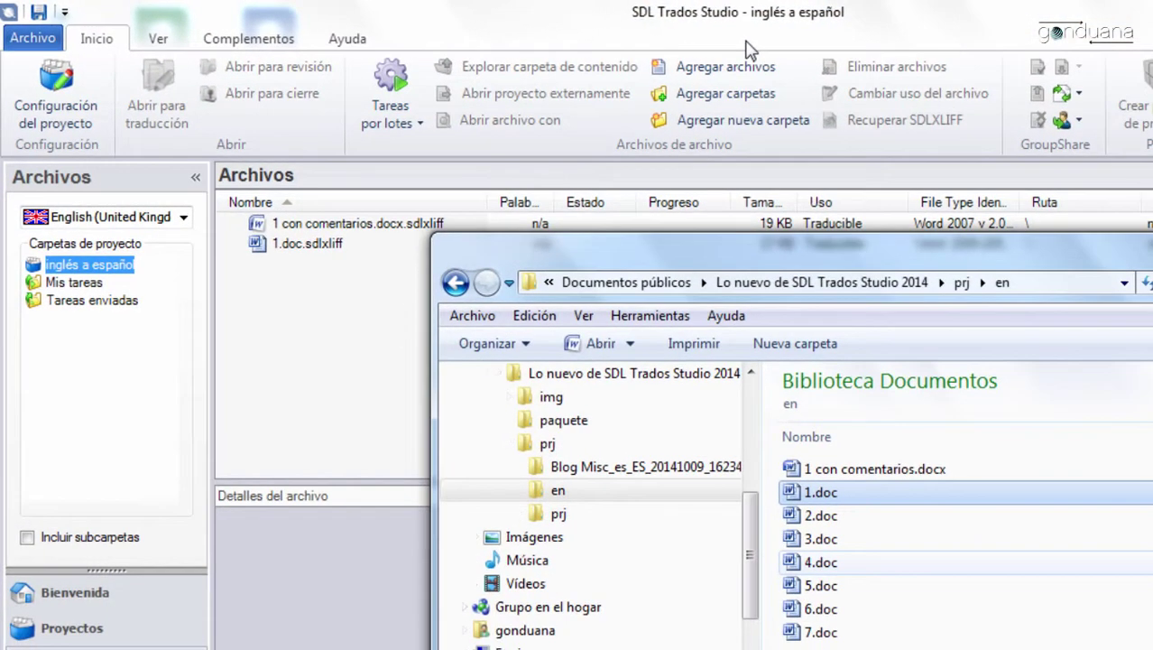
key("Down")
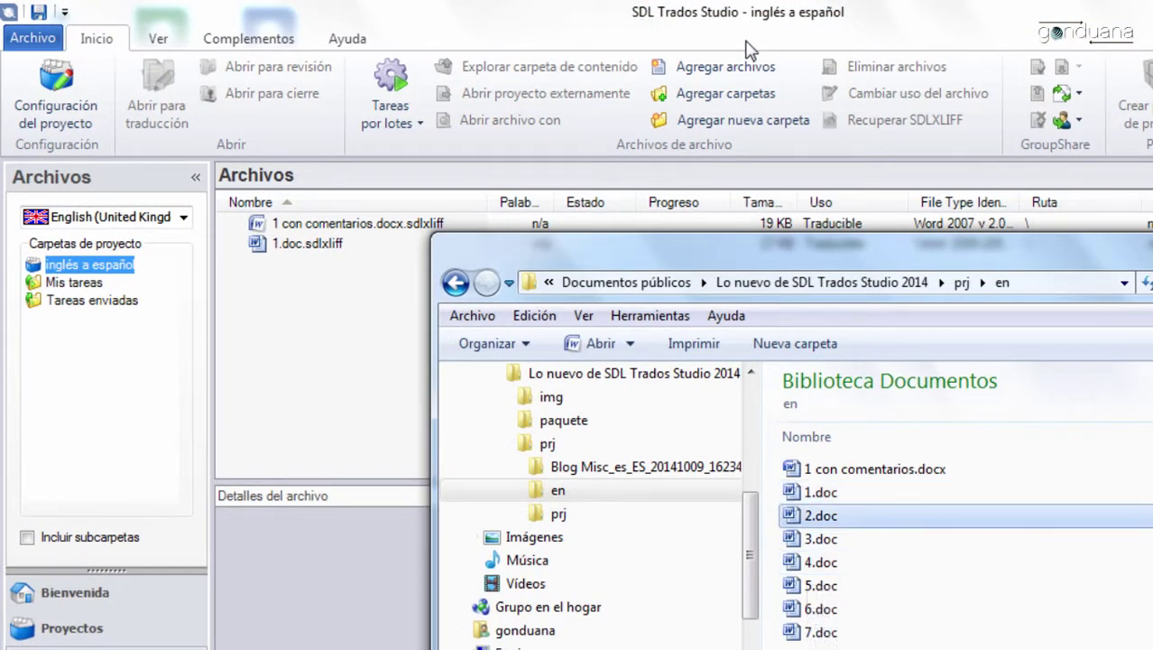
key("shift+Down")
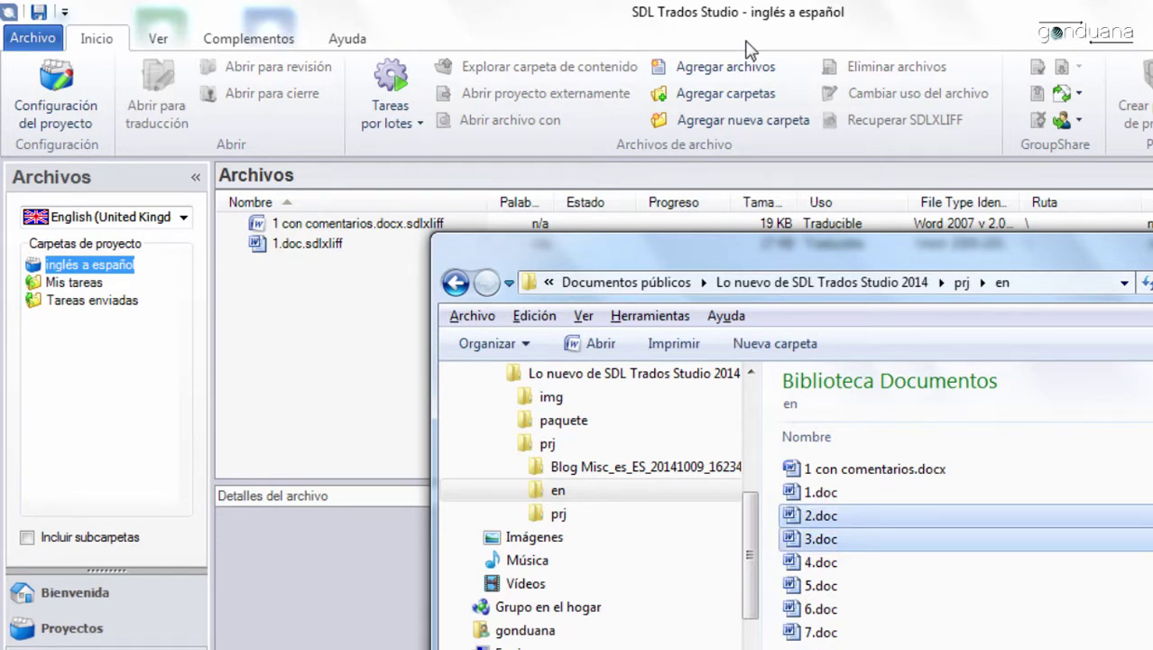
mouse_move(817, 519)
left_mouse_down()
mouse_move(699, 467)
mouse_move(379, 361)
left_mouse_up()
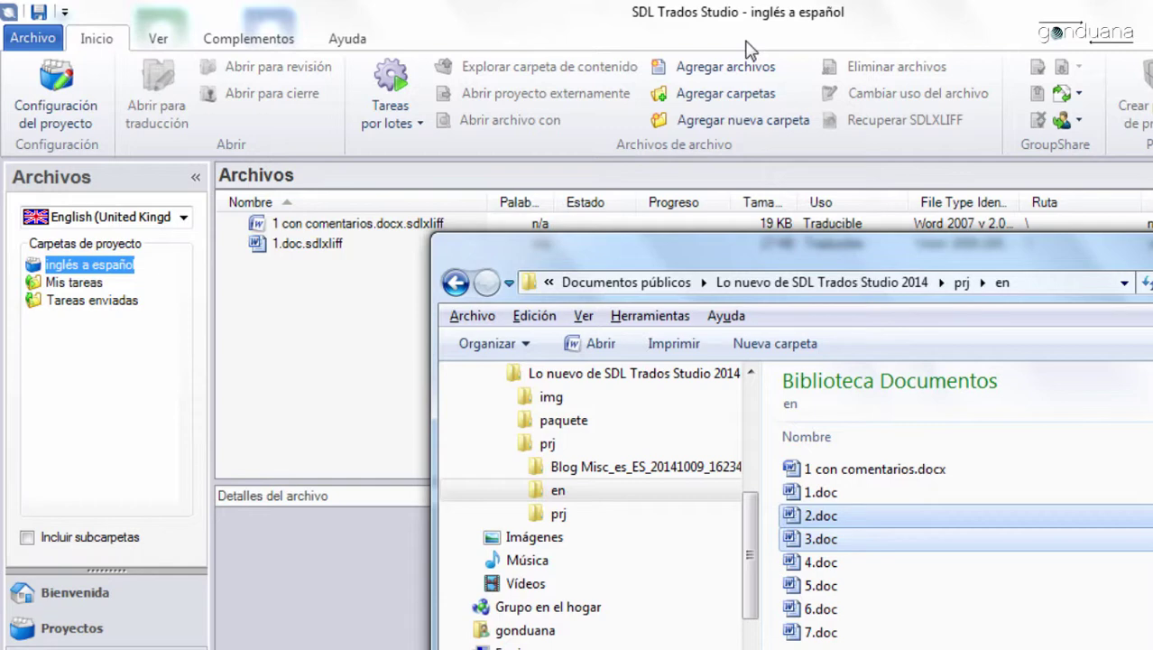
left_click(746, 41)
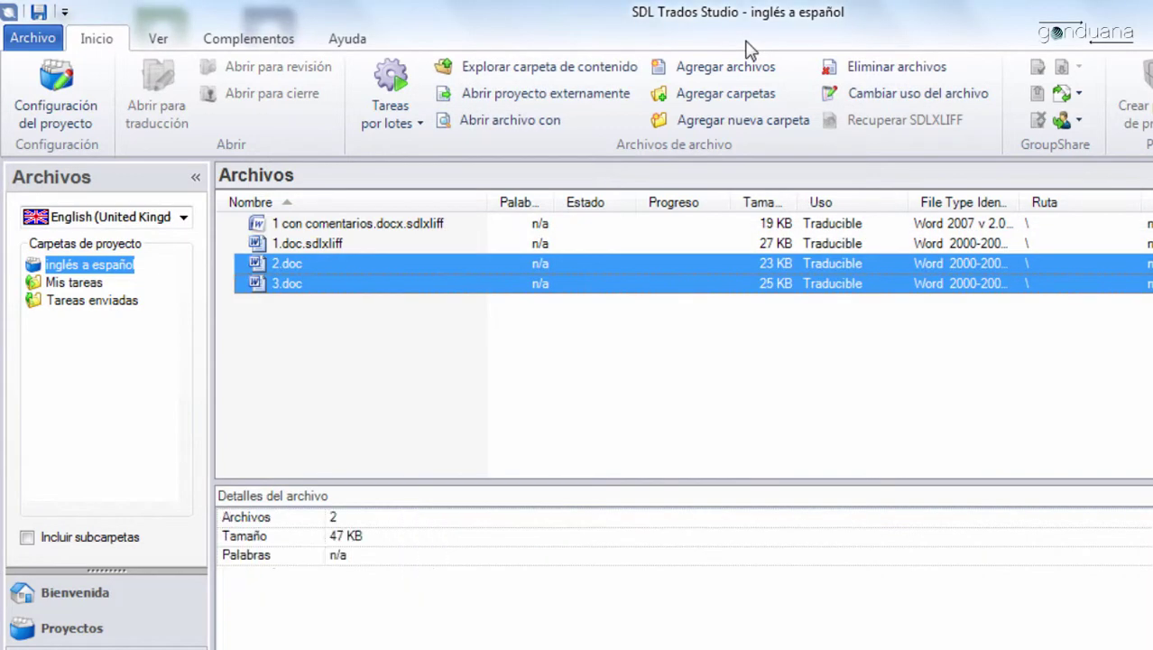
Step: Run the "Preparar sin la memoria de traducción del proyecto" batch sequence on 2.doc and 3.doc
right_click(297, 259)
mouse_move(379, 349)
key("Return")
key("Return")
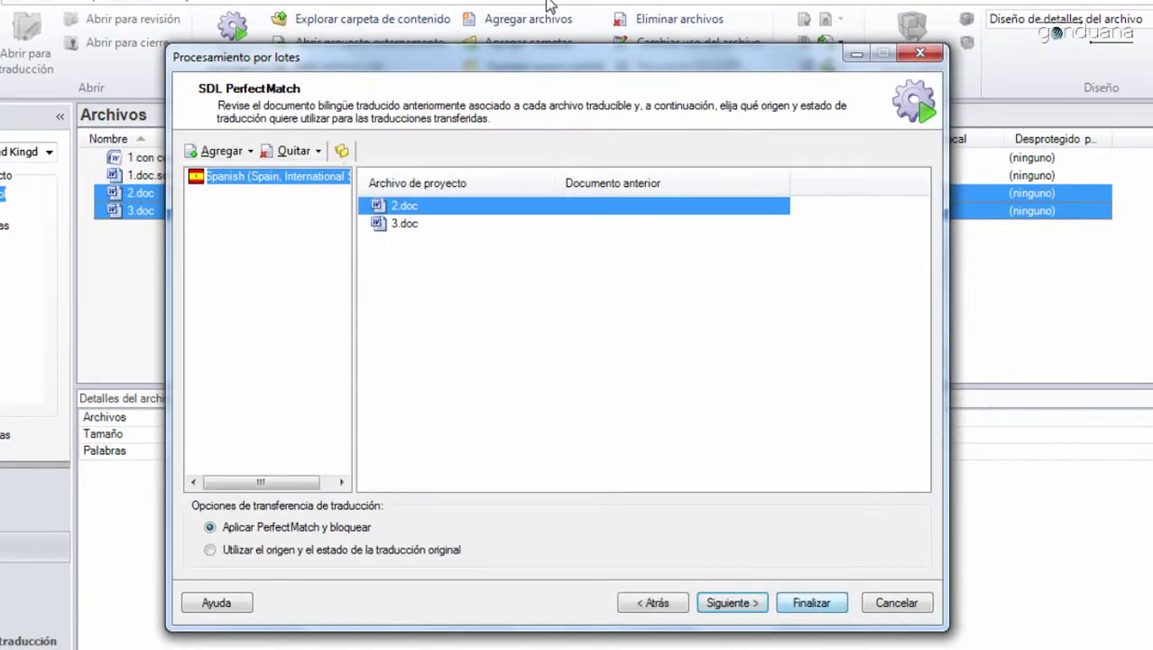
key("Return")
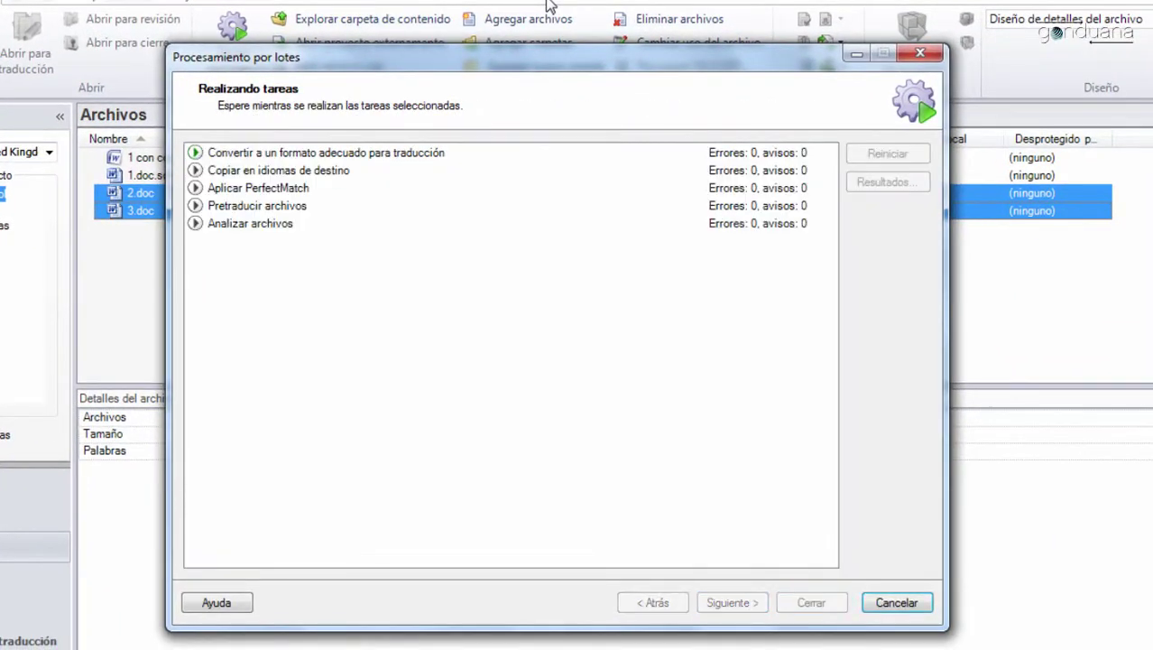
key("Return")
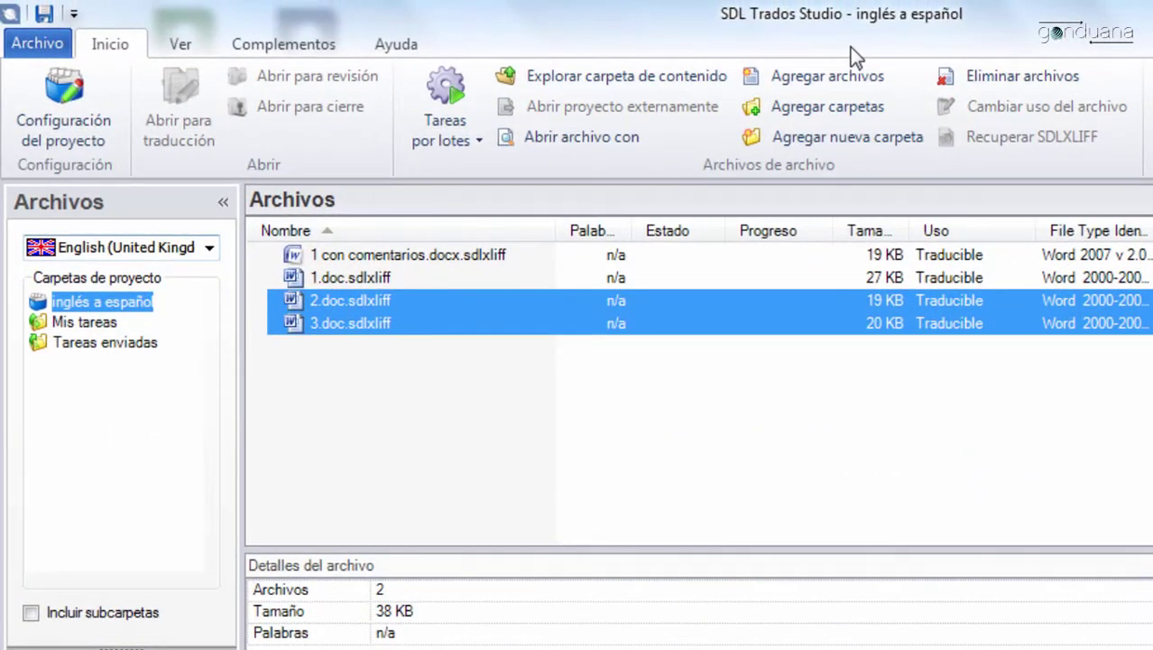
Step: Switch the project's file list to the target language, Spanish (Spain, International Sort)
key("alt+Down")
key("Down")
key("Return")
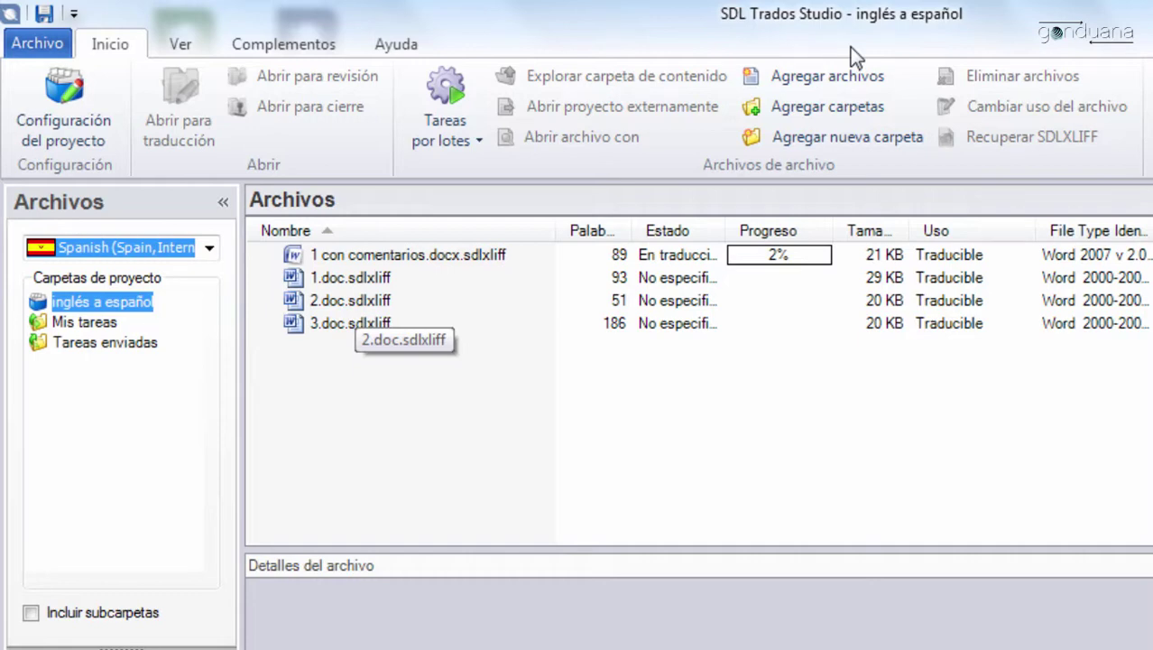
Step: Add 4.doc through 7.doc from the "en" folder in Windows Explorer to the project as source files
key("alt+Tab")
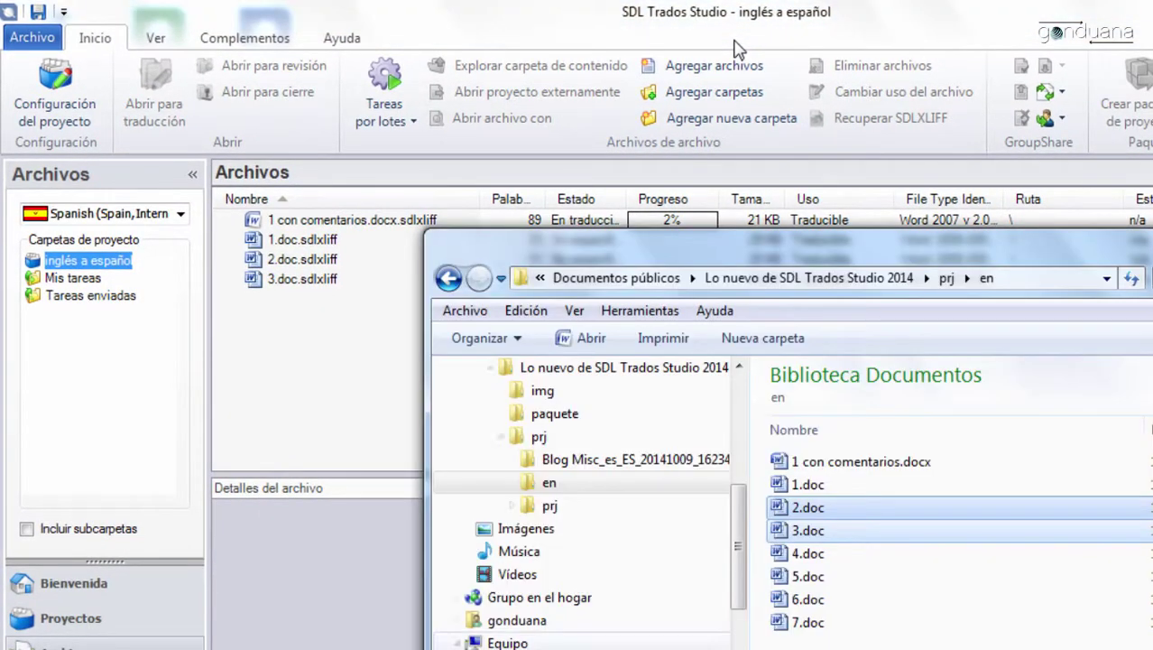
left_click(807, 553)
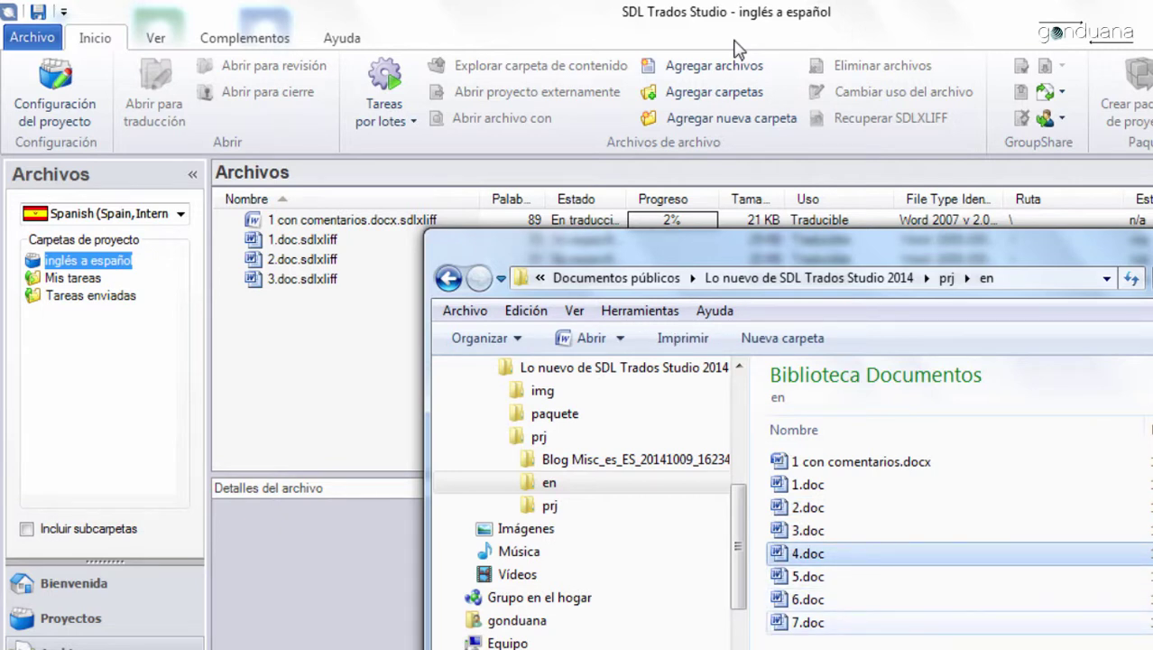
key("shift+End")
left_click_drag(681, 547, 582, 492)
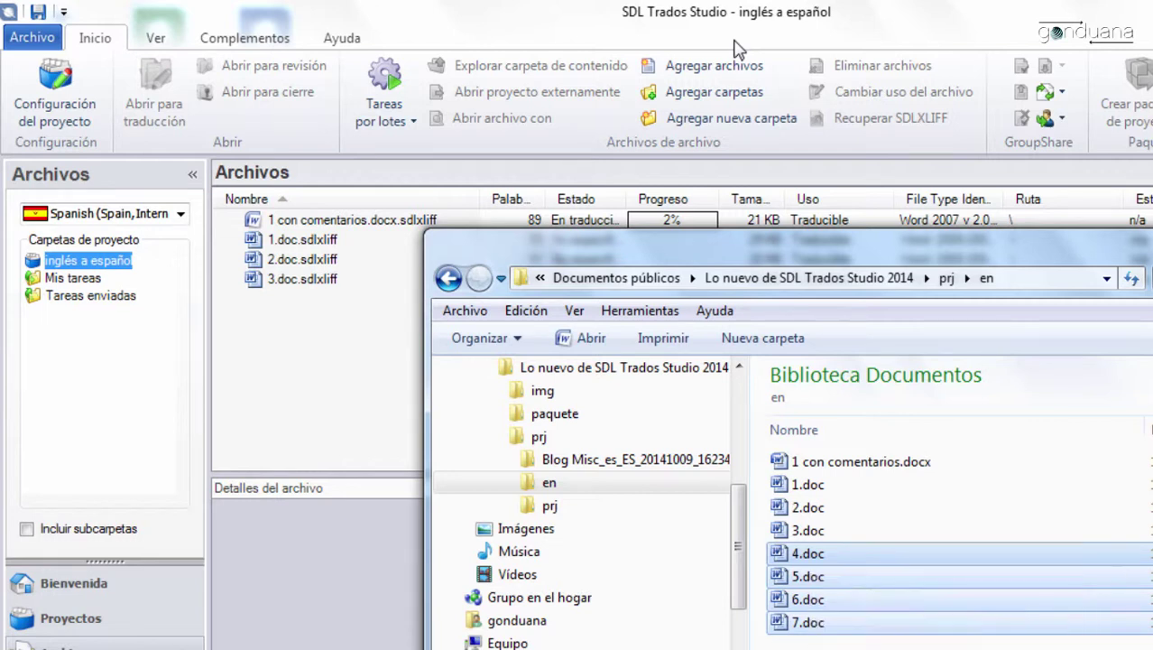
mouse_move(801, 555)
left_mouse_down()
mouse_move(474, 460)
mouse_move(397, 397)
left_mouse_up()
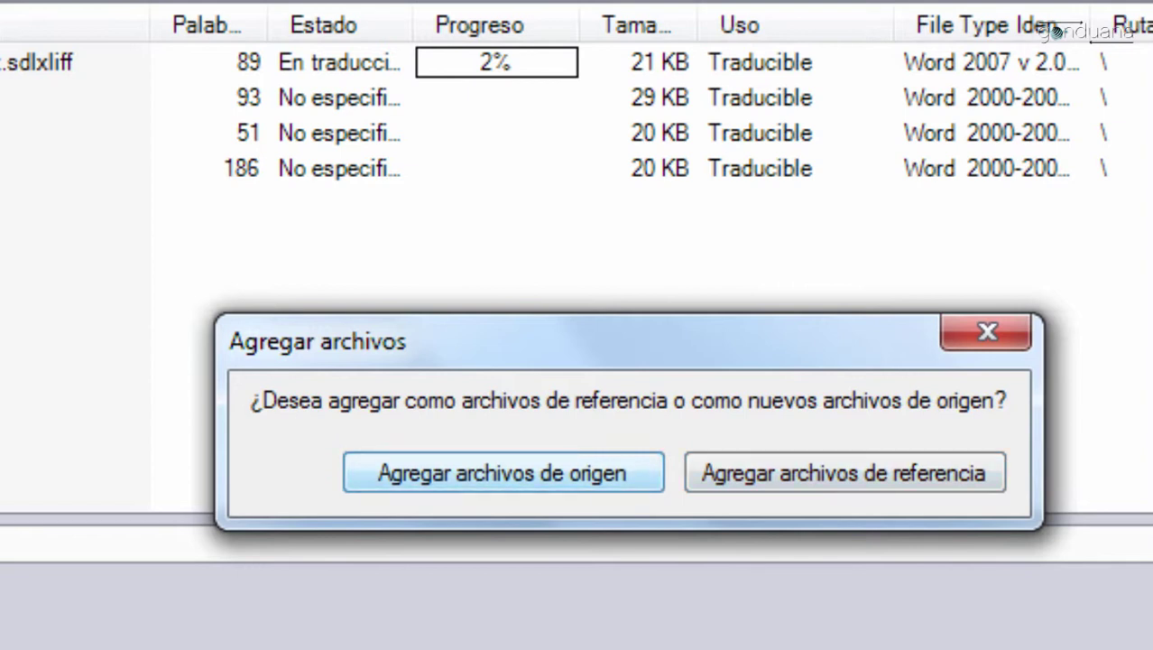
key("Return")
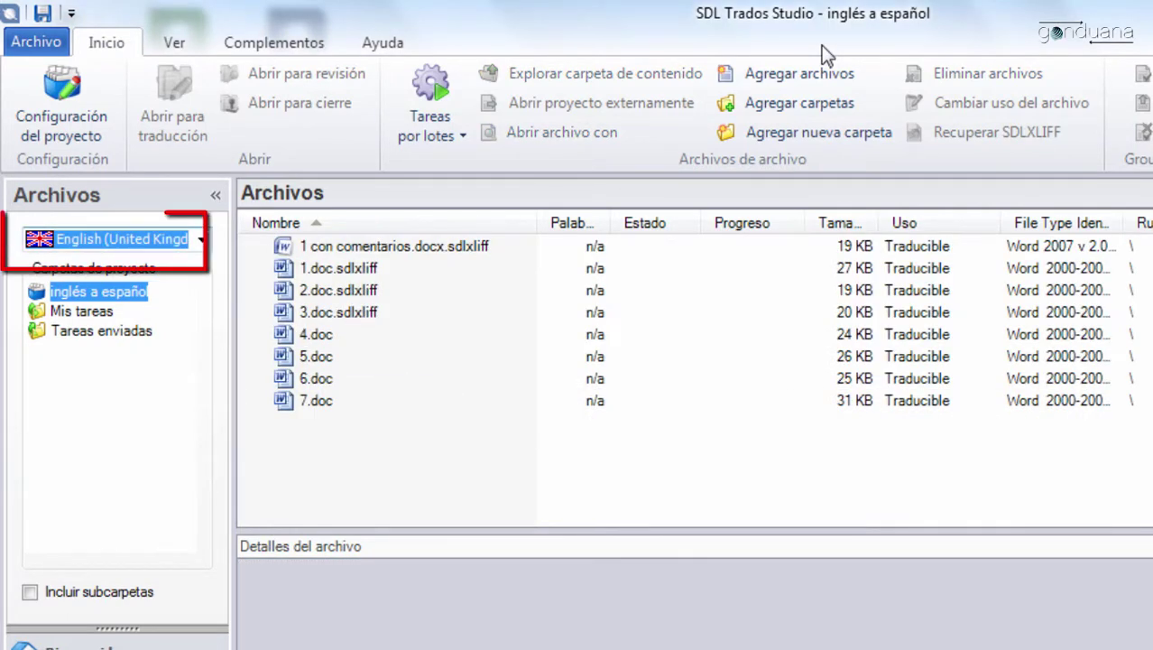
Step: Run the "Preparar sin la memoria de traducción del proyecto" batch sequence on 4.doc through 7.doc
left_click(276, 334)
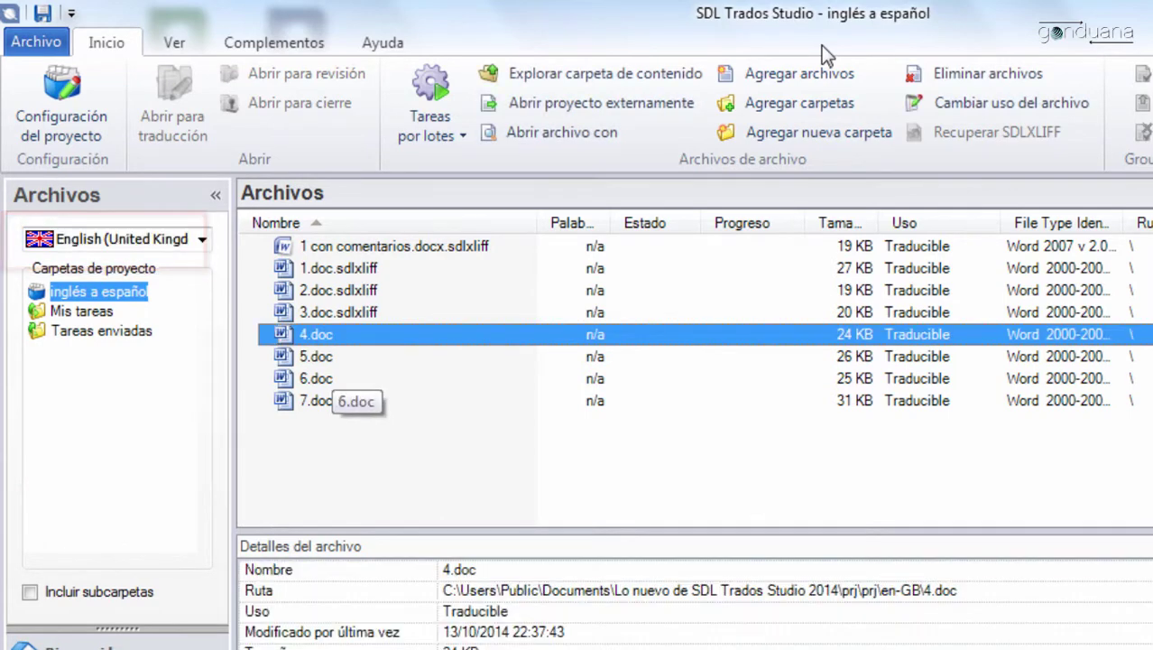
left_click(322, 400, "shift")
right_click(321, 400)
mouse_move(496, 385)
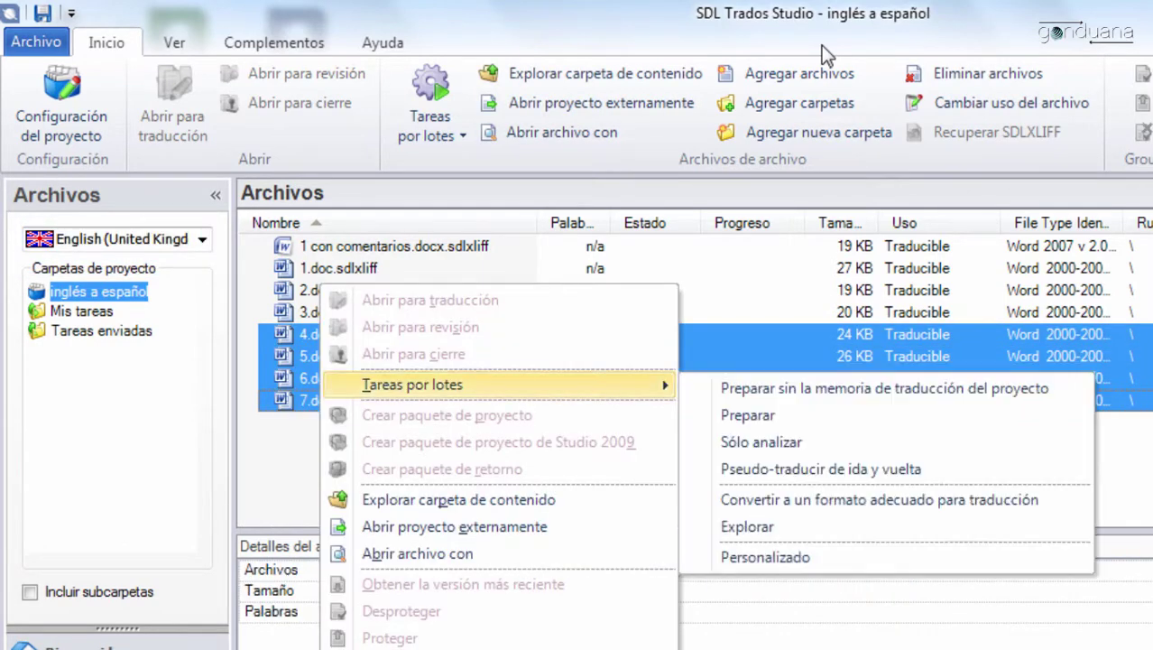
key("Return")
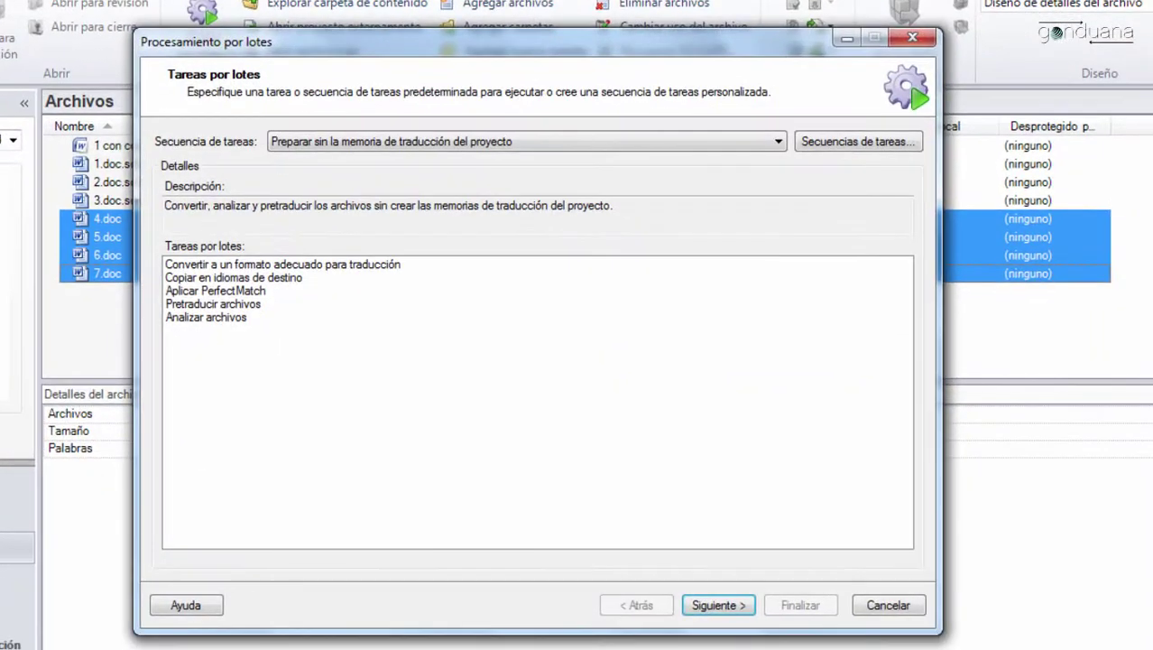
key("Return")
key("Return")
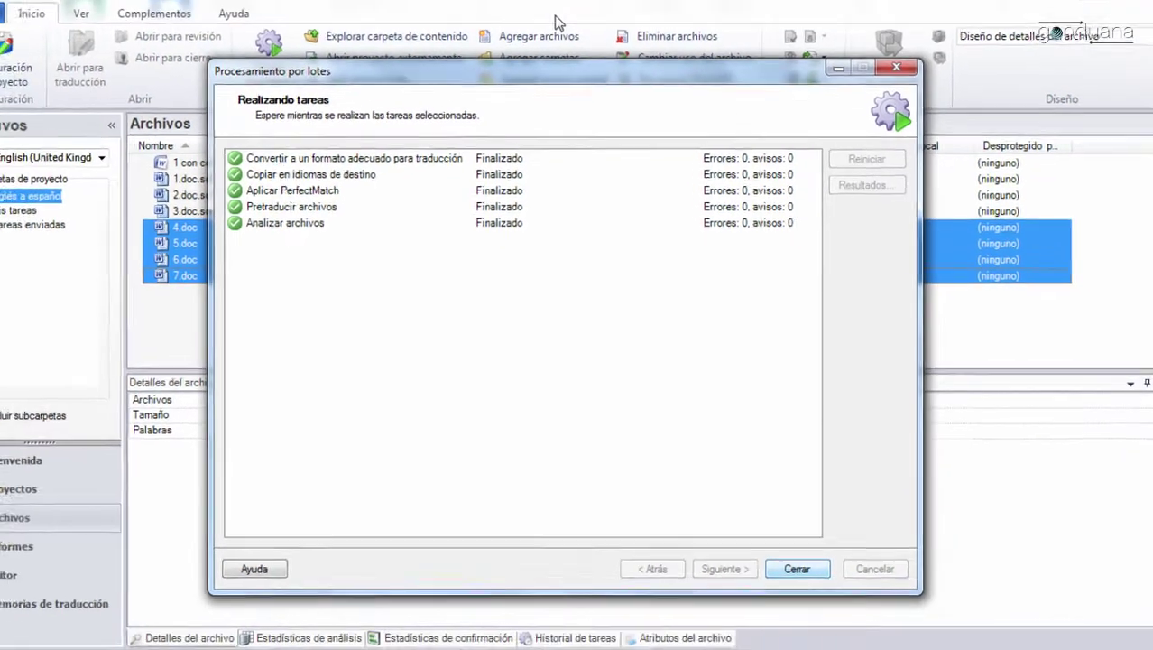
key("Return")
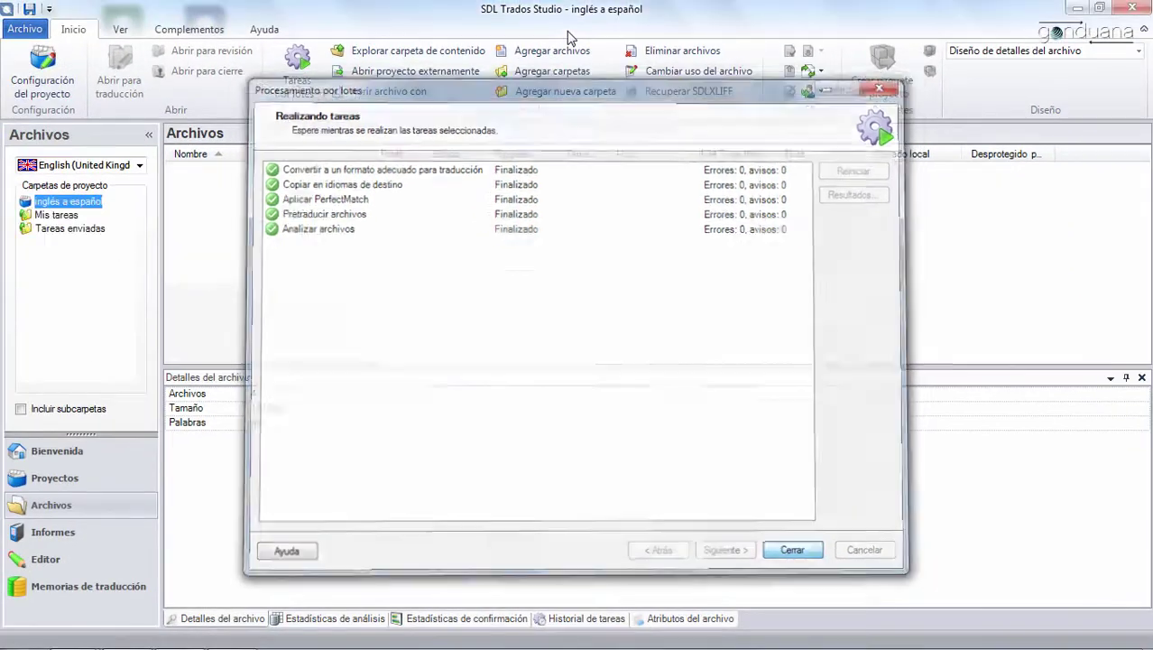
Step: Show the Spanish target files and select 4.doc.sdlxliff through 7.doc.sdlxliff
key("alt+Down")
key("Down")
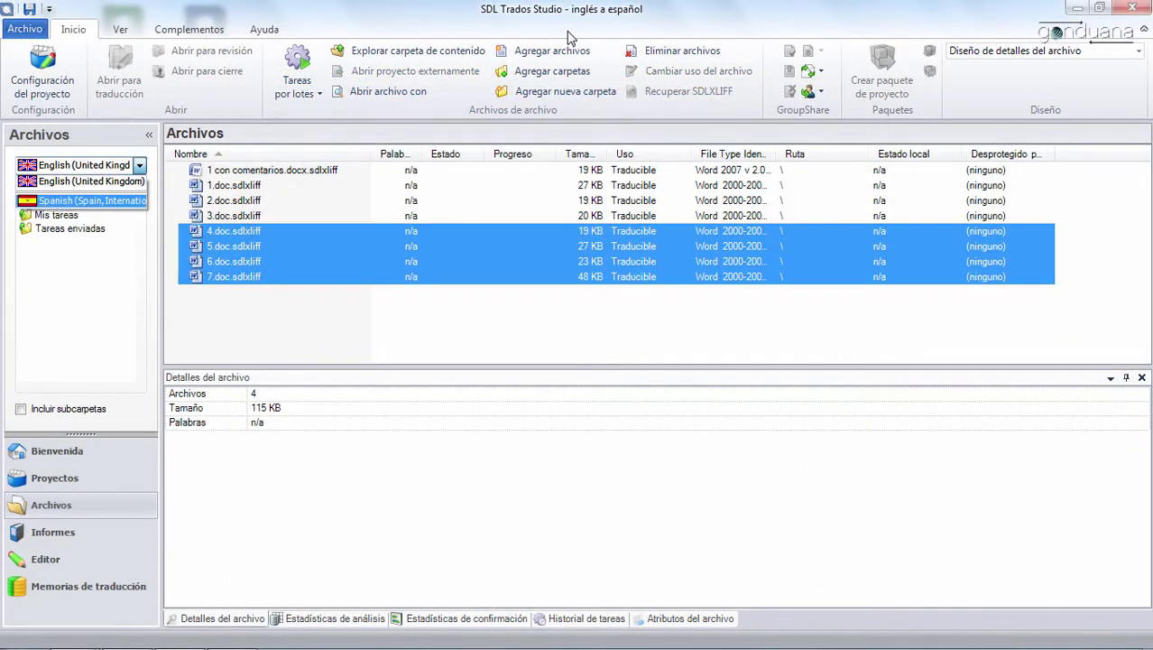
key("Return")
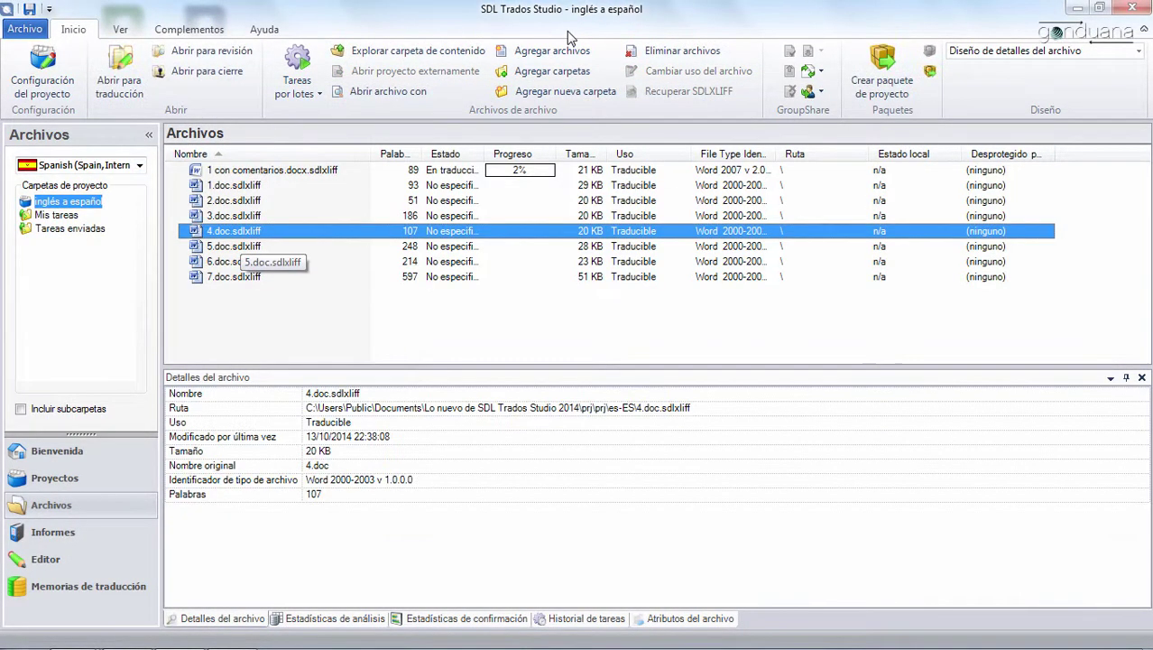
key("shift+End")
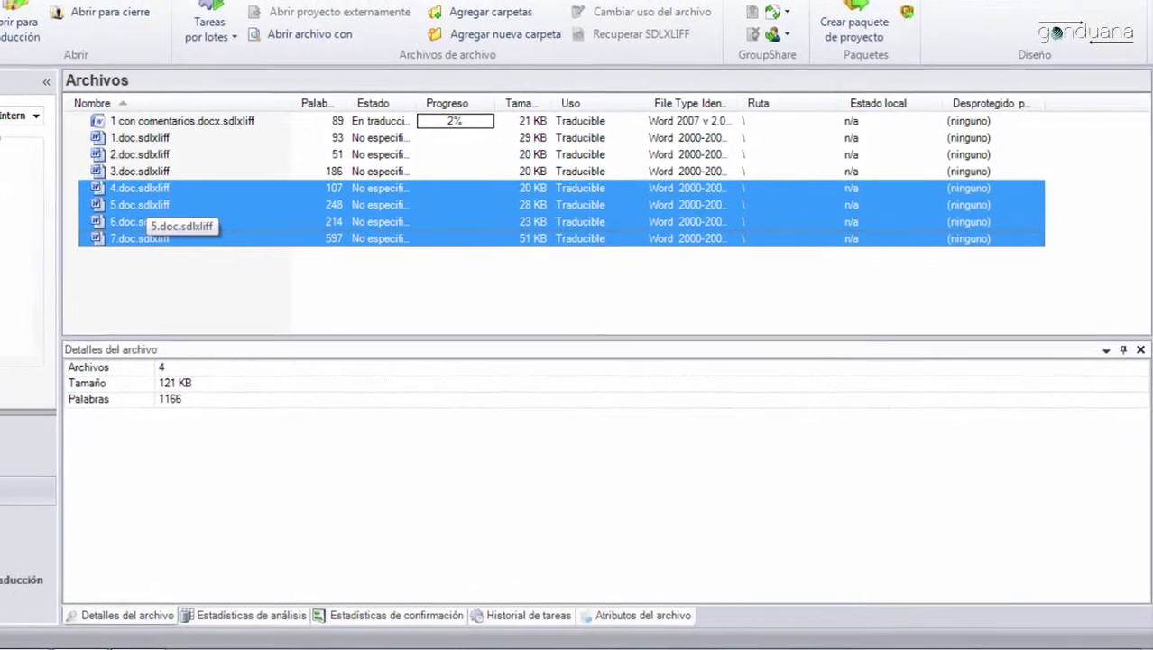
Step: Open 4.doc.sdlxliff, 6.doc.sdlxliff and 7.doc.sdlxliff together for translation, leaving out 5.doc.sdlxliff
left_click(91, 128)
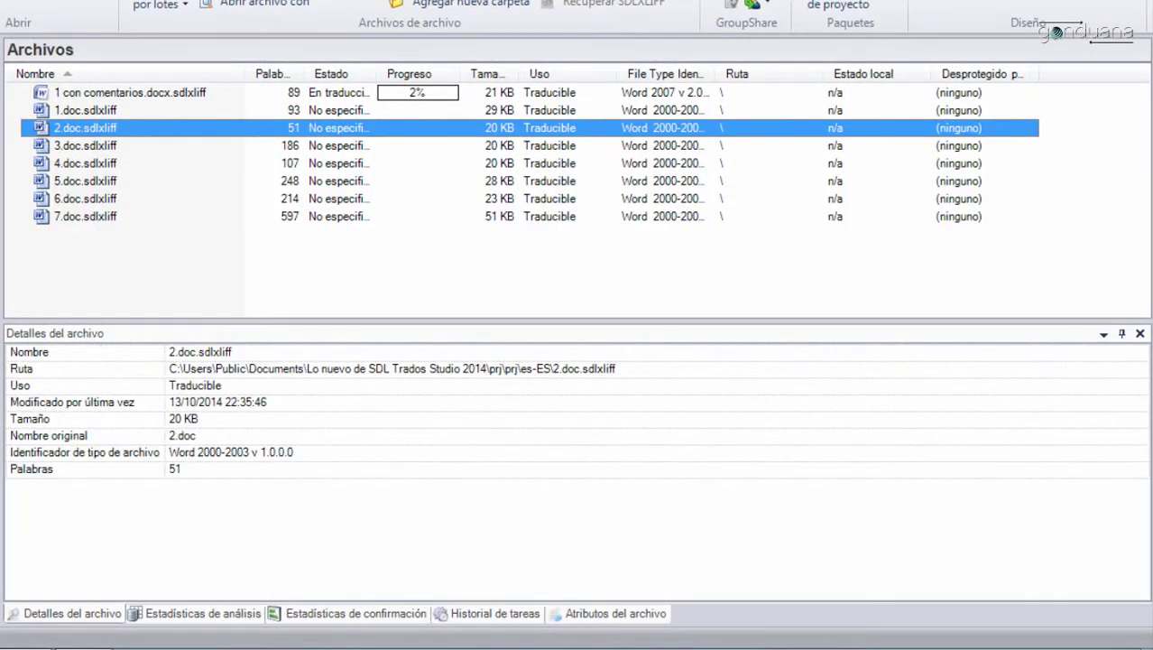
left_click(103, 216)
left_click(86, 146, "shift")
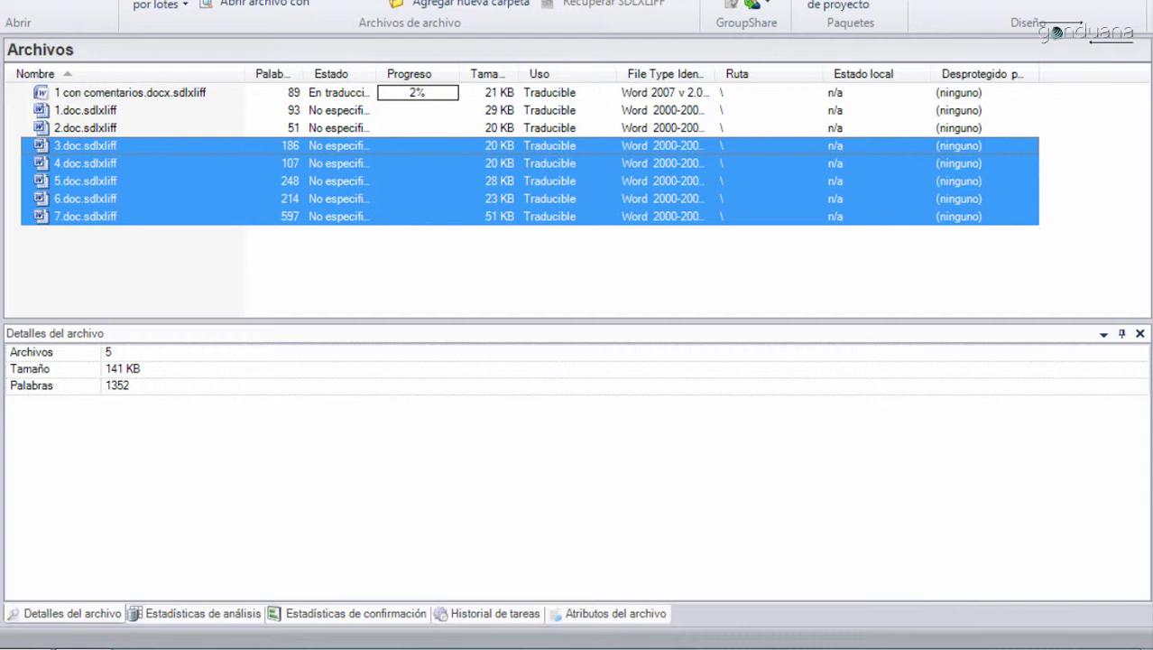
left_click_drag(86, 163, 107, 216)
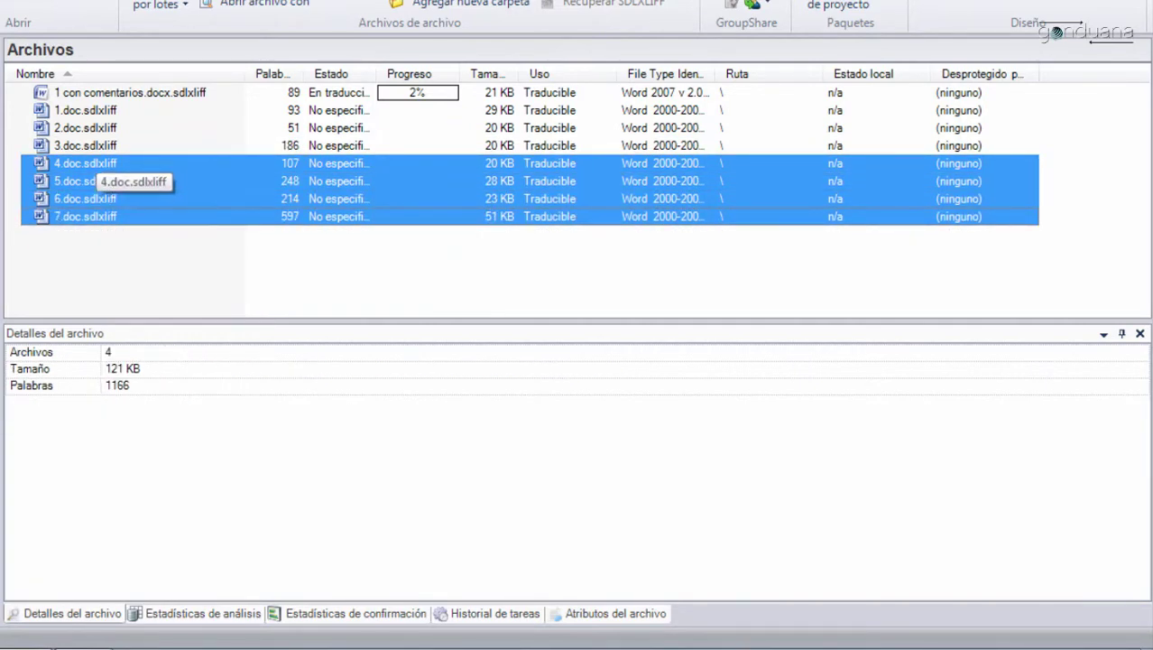
left_click(98, 180, "ctrl")
right_click(101, 203)
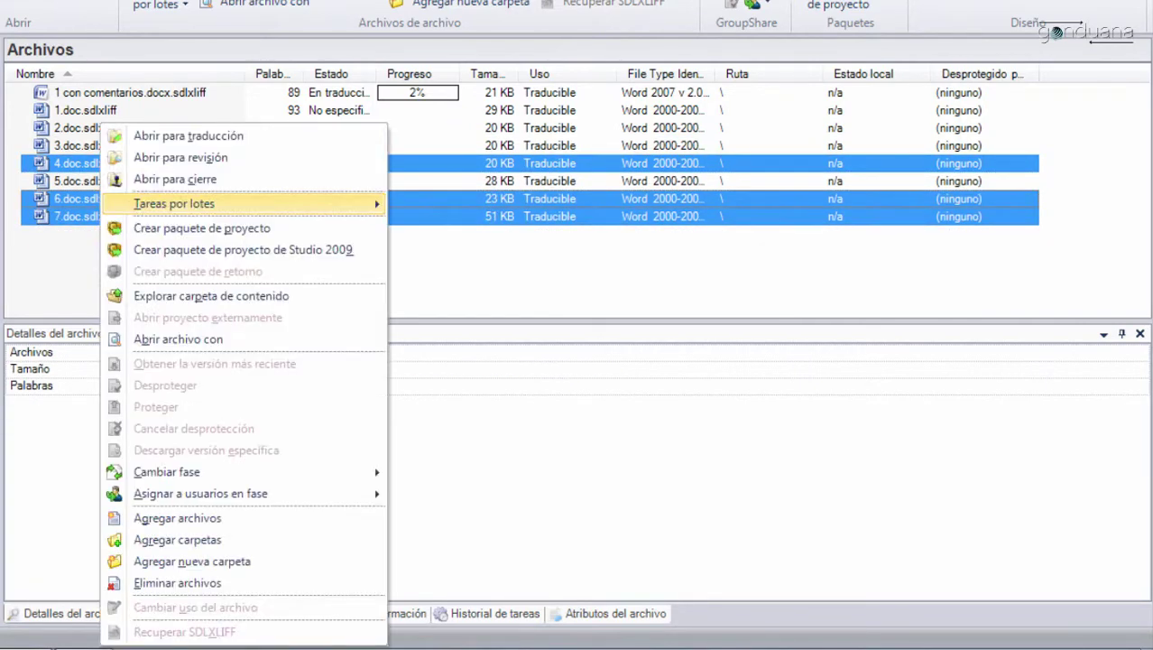
left_click(180, 135)
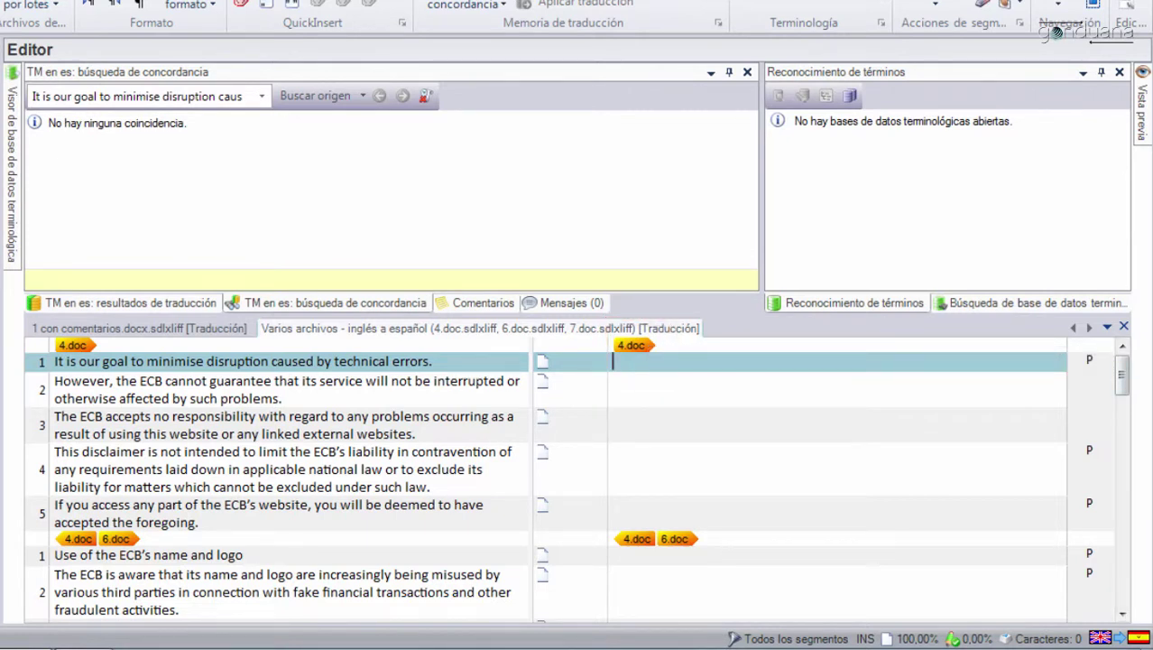
Step: Look through the segments of the merged document, from 4.doc through 6.doc to the end of 7.doc
left_click(614, 504)
scroll(578, 478, "down", 10)
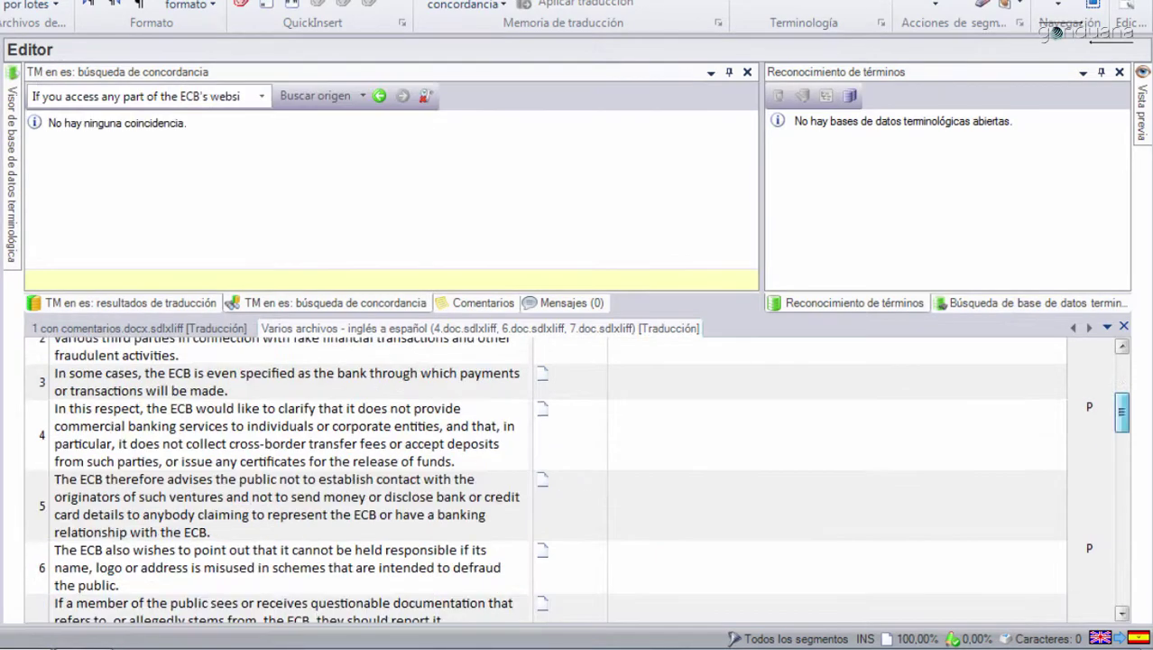
scroll(578, 478, "down", 10)
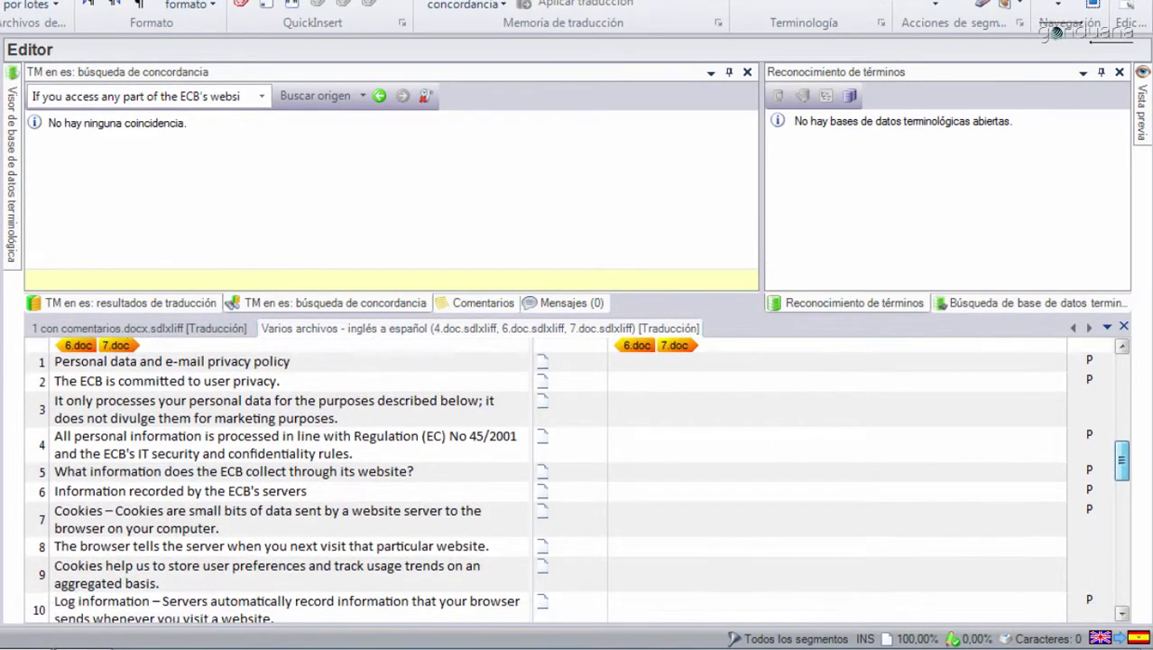
scroll(277, 478, "down", 5)
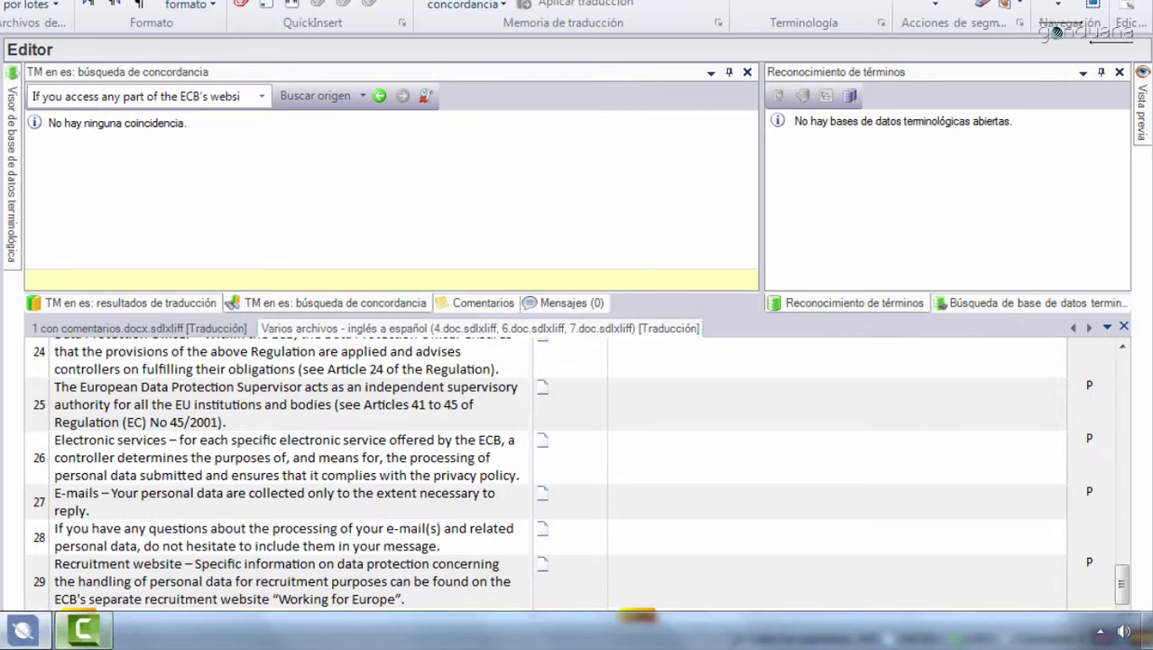
Step: Switch to Windows Explorer and open the project package paquete.sdlppx from the "paquete" folder in SDL Trados Studio
left_click(22, 629)
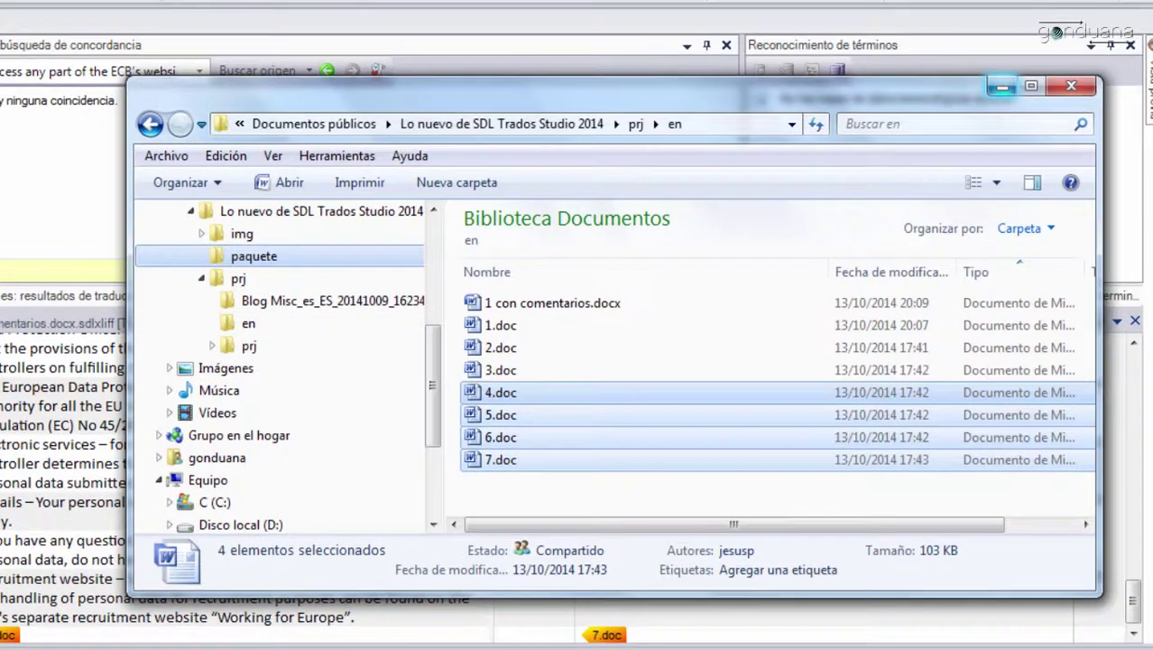
left_click(253, 255)
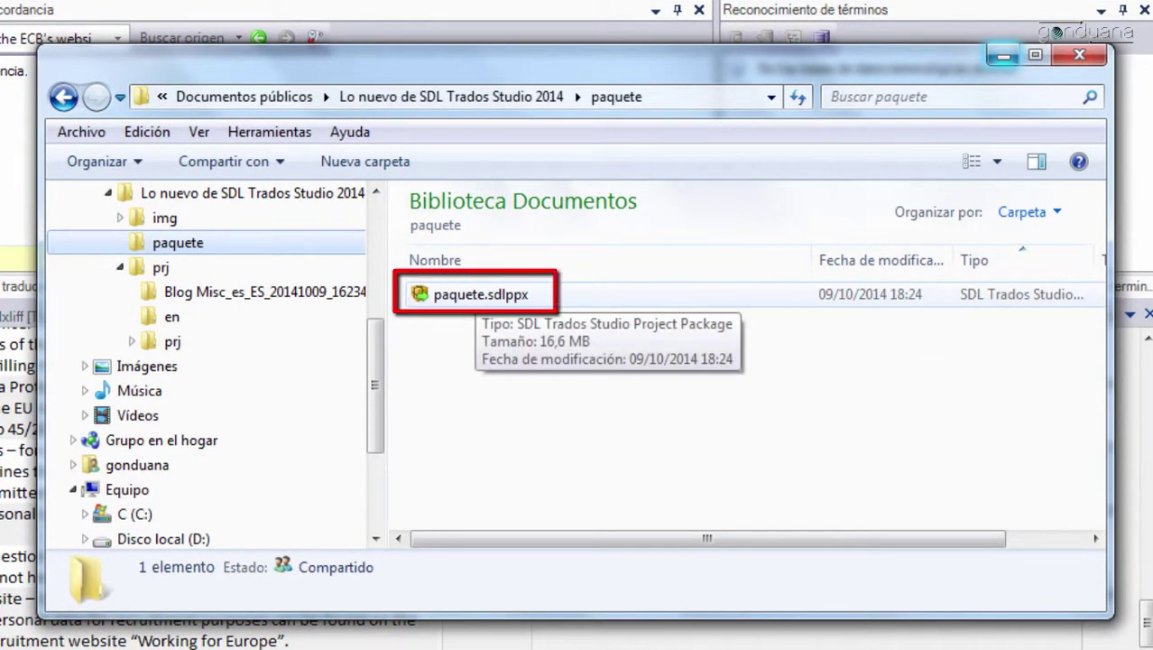
left_click(476, 294)
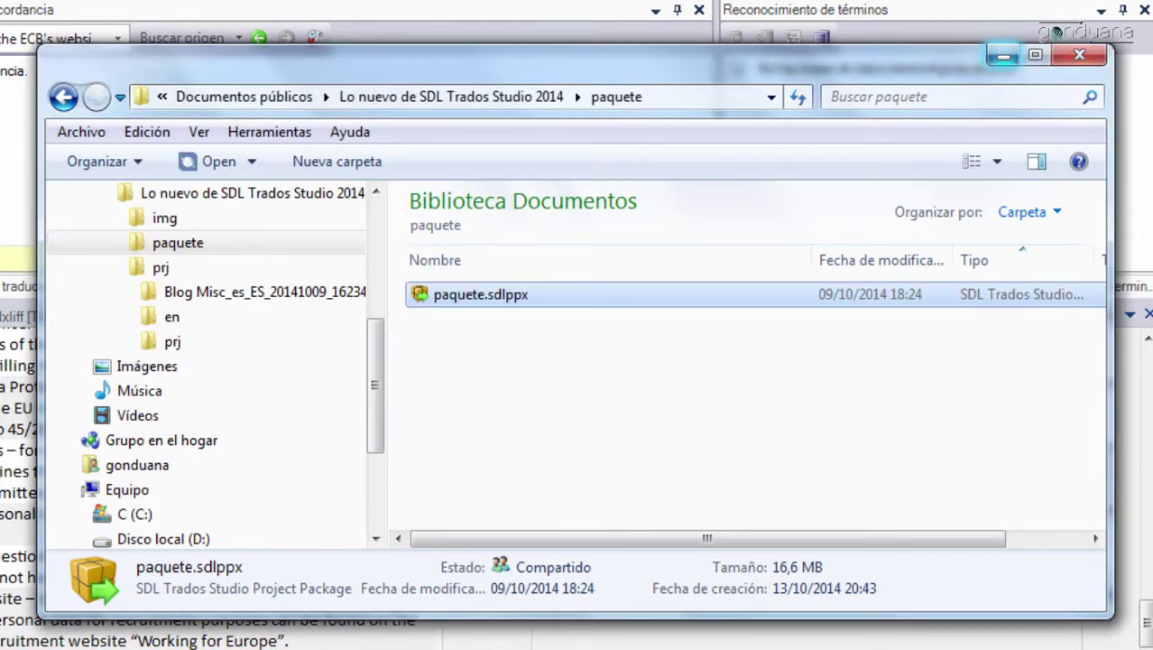
left_click(1002, 55)
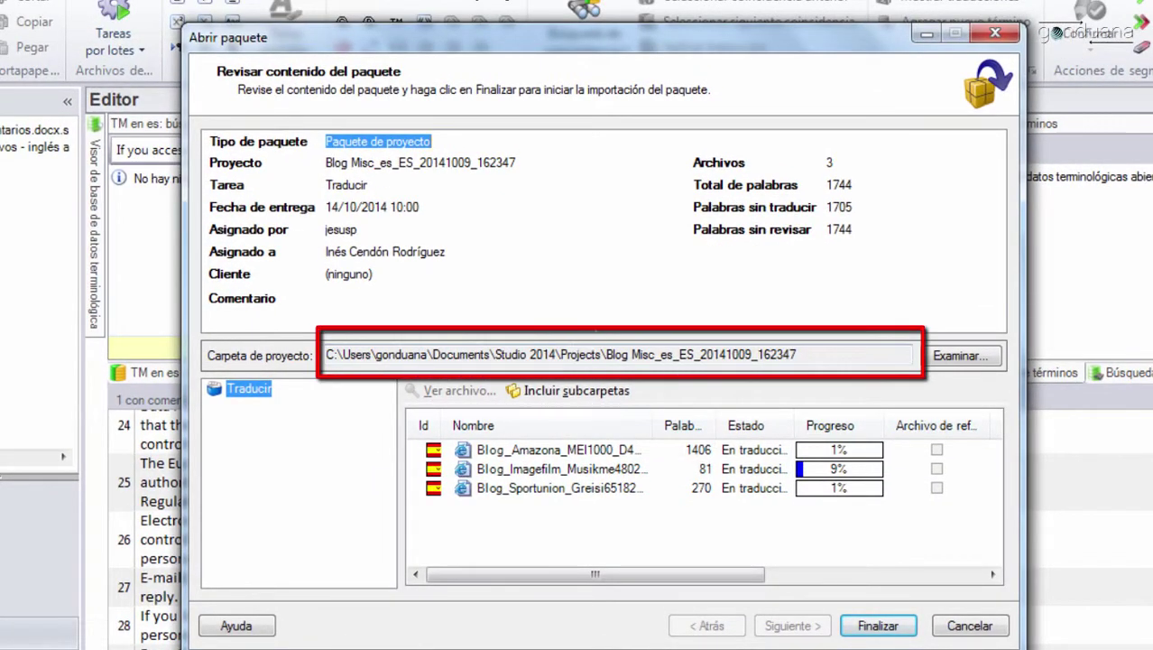
Step: Examine the project folder path in the package content review, and close the review without importing the package
left_click_drag(798, 355, 326, 355)
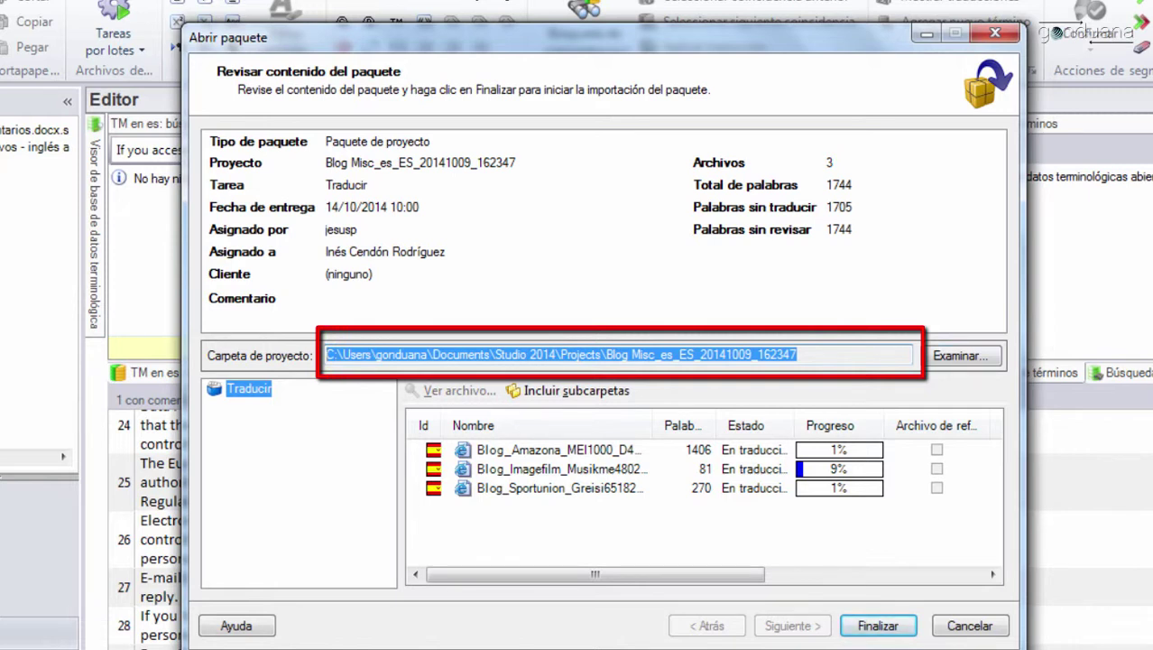
left_click(797, 355)
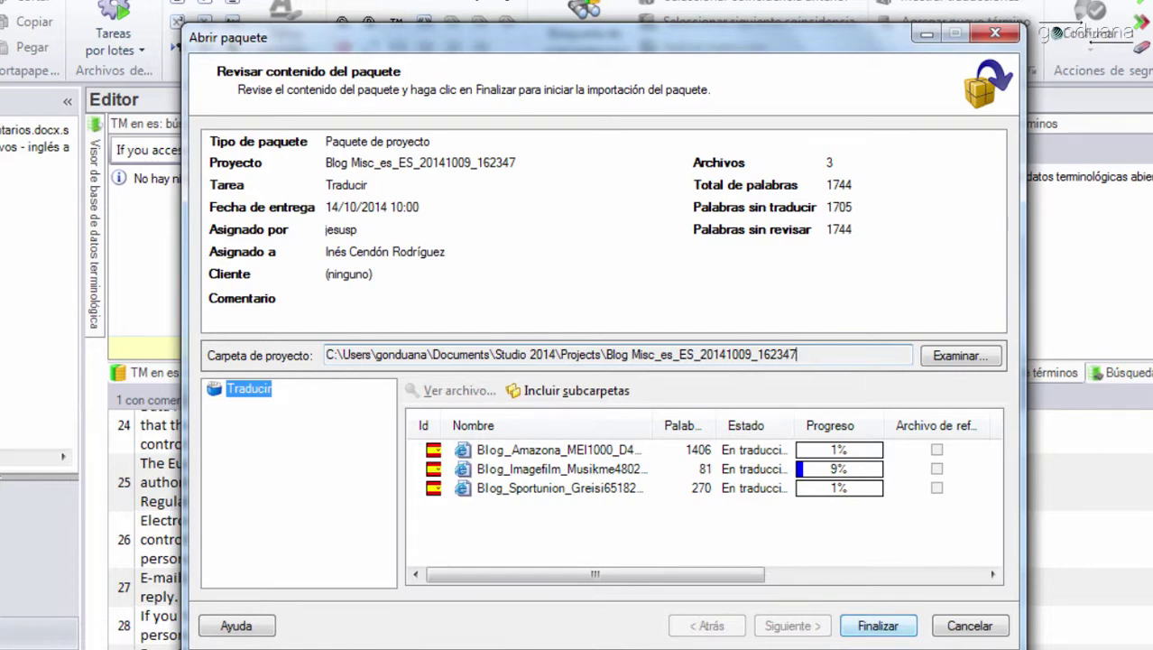
key("Escape")
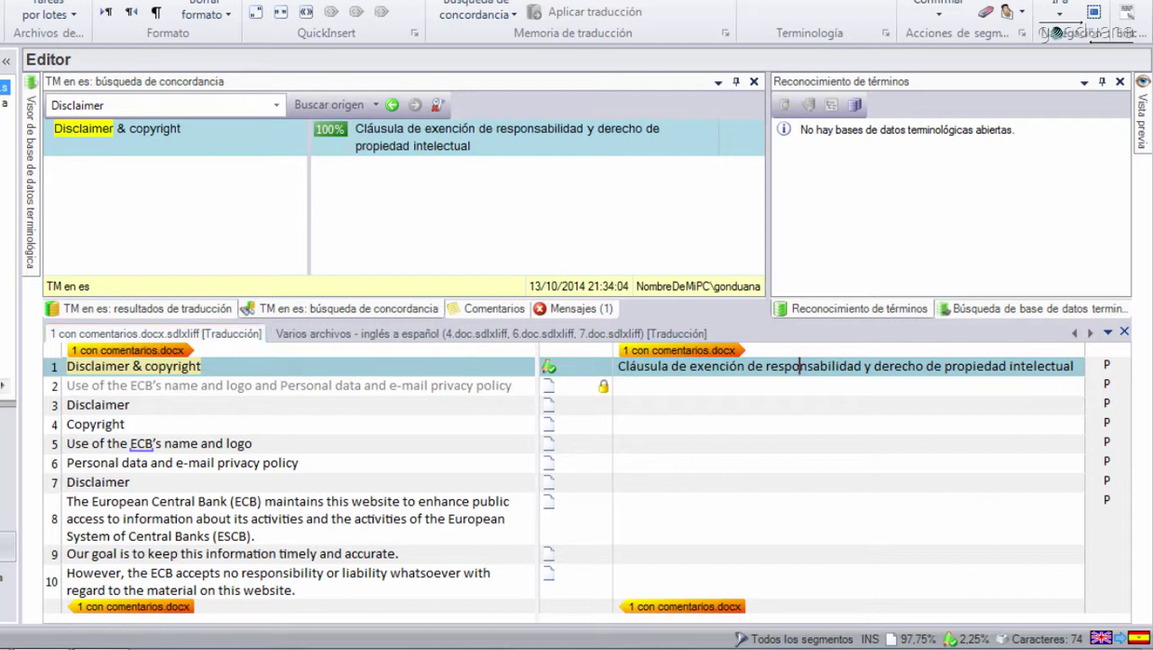
Step: In 1 con comentarios.docx.sdlxliff, compare the translation memory results of segment 1 with the concordance results of segments 3 and 4
left_click(644, 366)
left_click(671, 385)
left_click(672, 365)
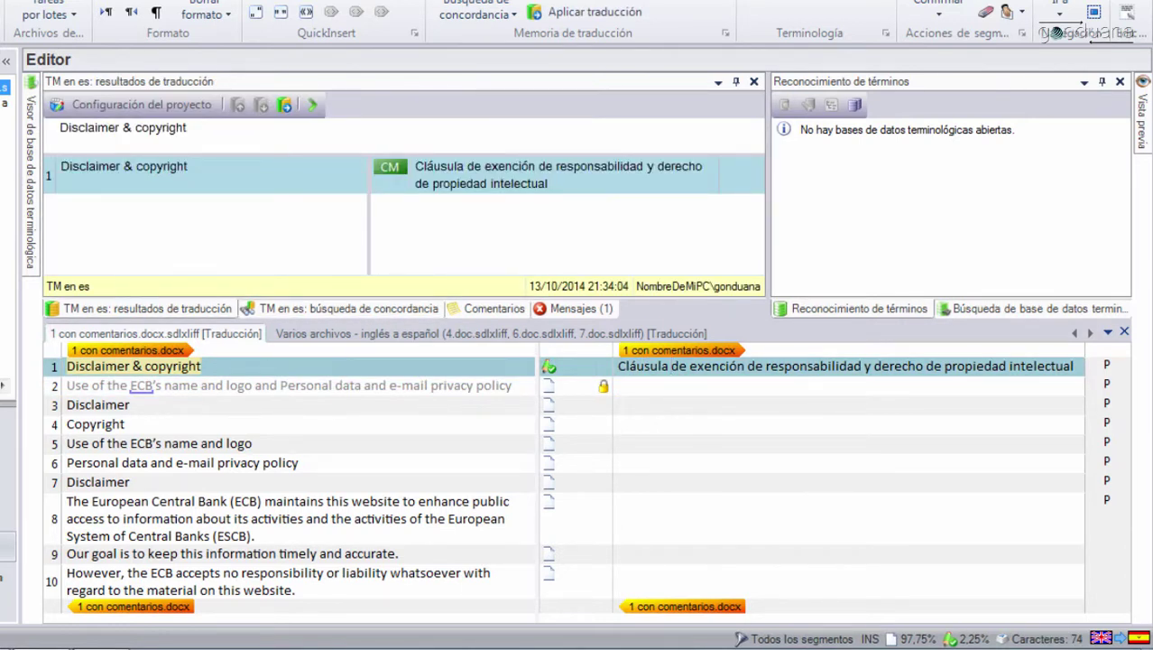
left_click(618, 404)
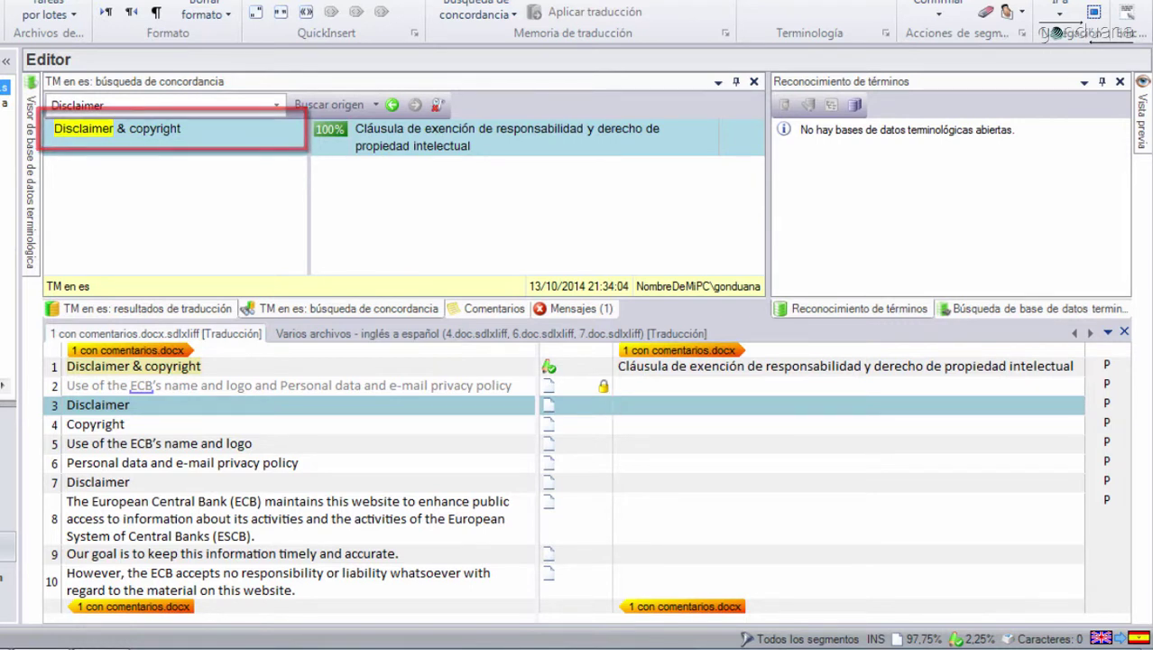
left_click(618, 423)
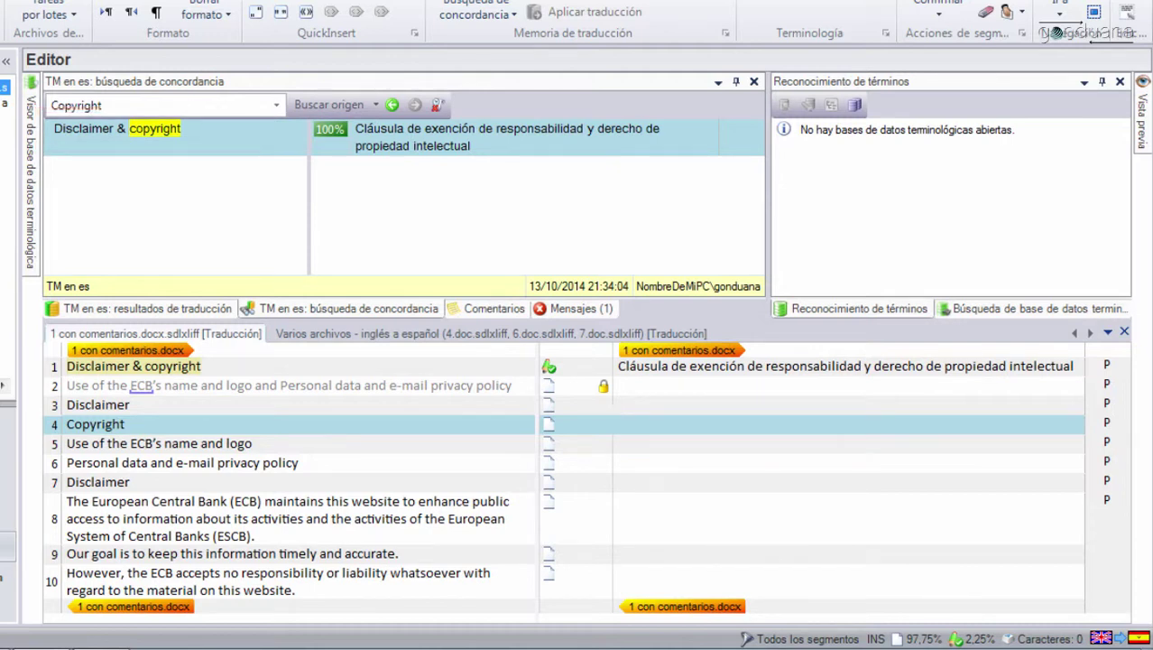
Step: Confirm the translation of segment 1, "Disclaimer & copyright", and show the concordance search for segment 3, "Disclaimer"
left_click(678, 365)
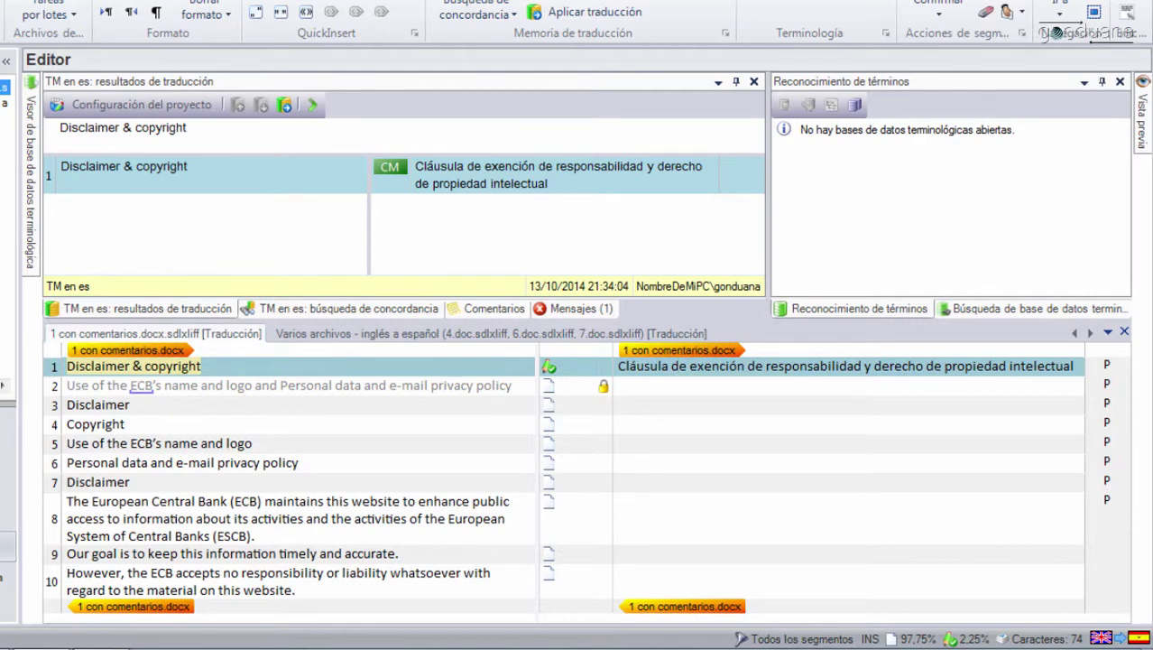
key("ctrl+Return")
key("F3")
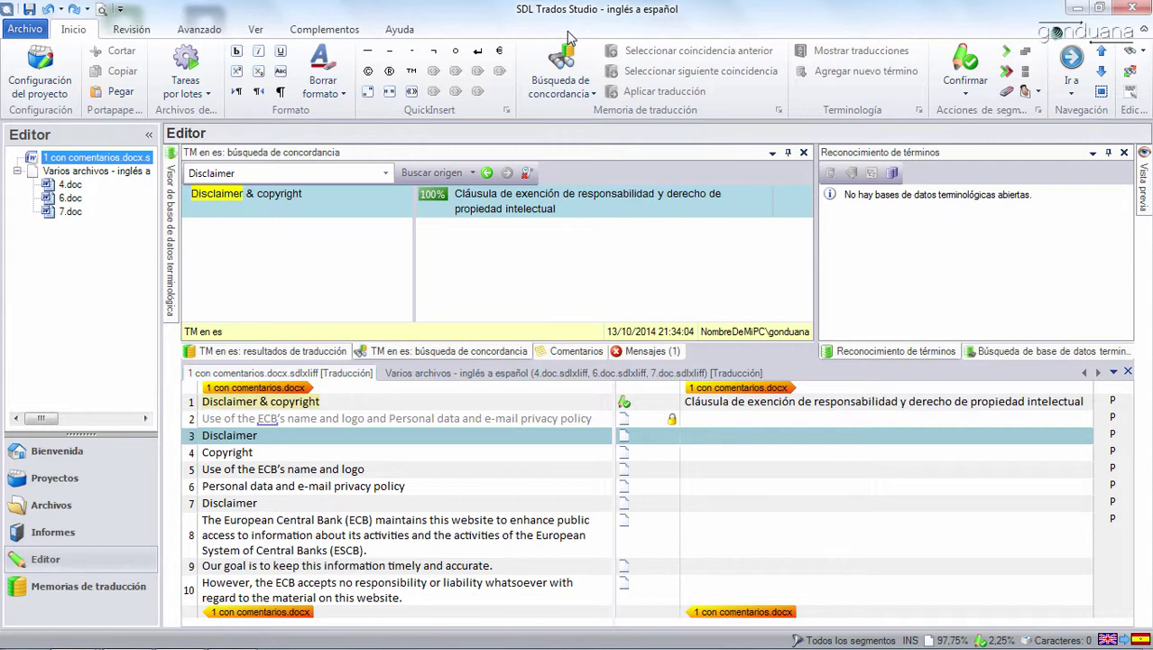
Step: Examine the concordance search window settings in the editor options, and close the options without changes
key("alt+f")
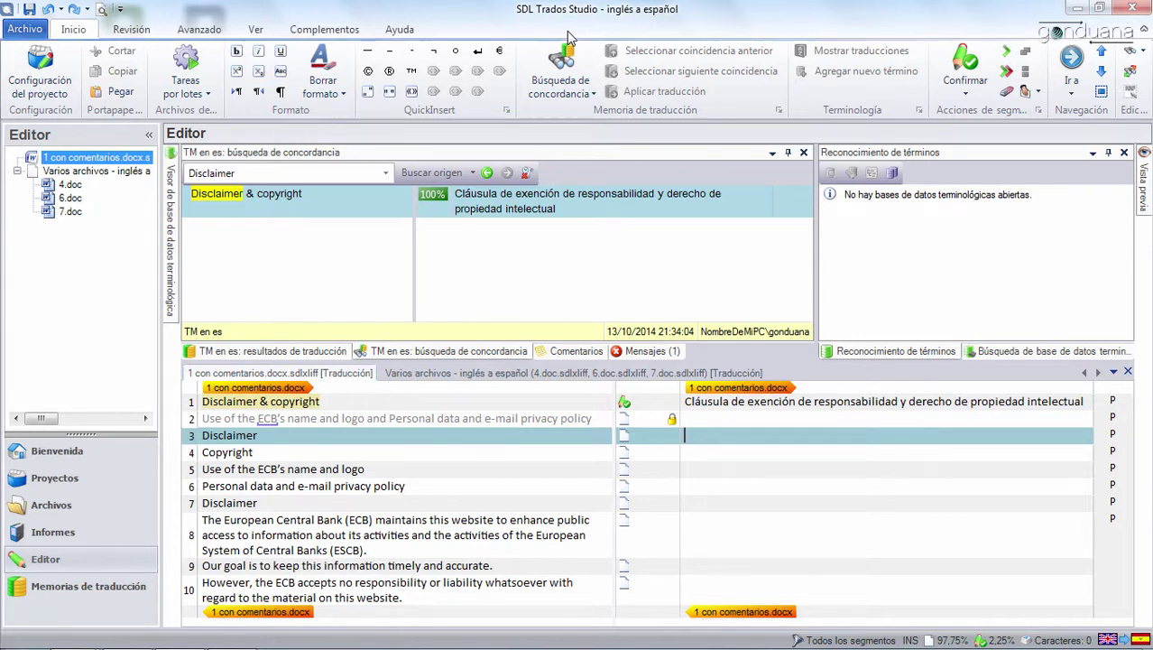
key("Down")
key("Down")
key("Down")
key("Down")
key("Down")
key("Down")
key("Down")
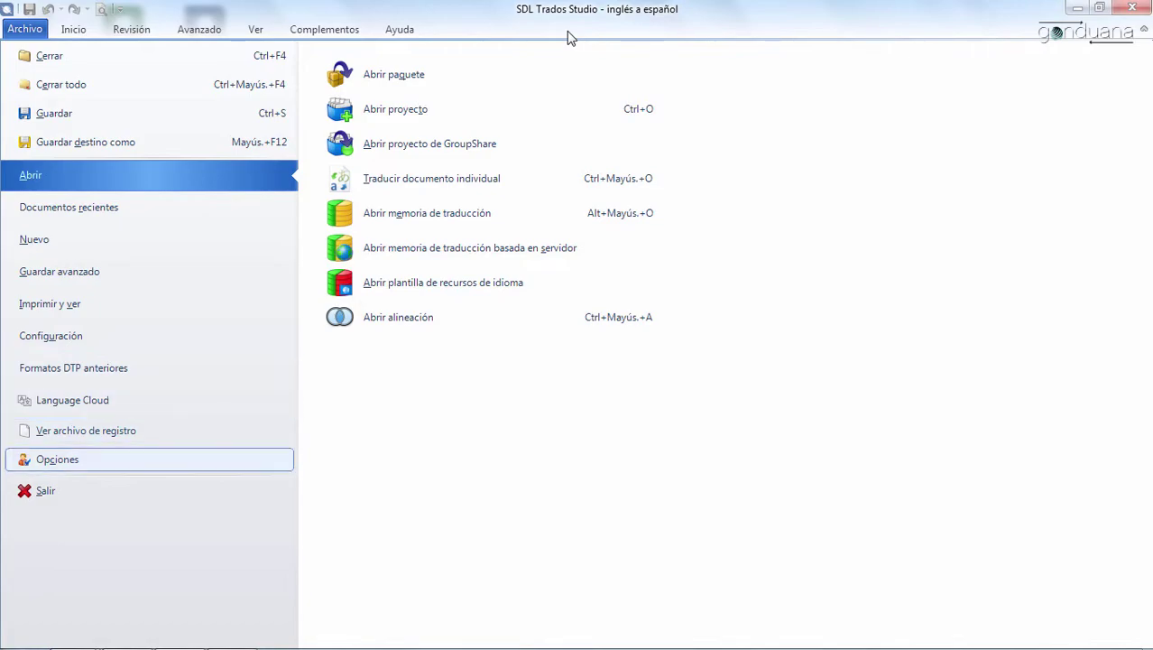
key("Return")
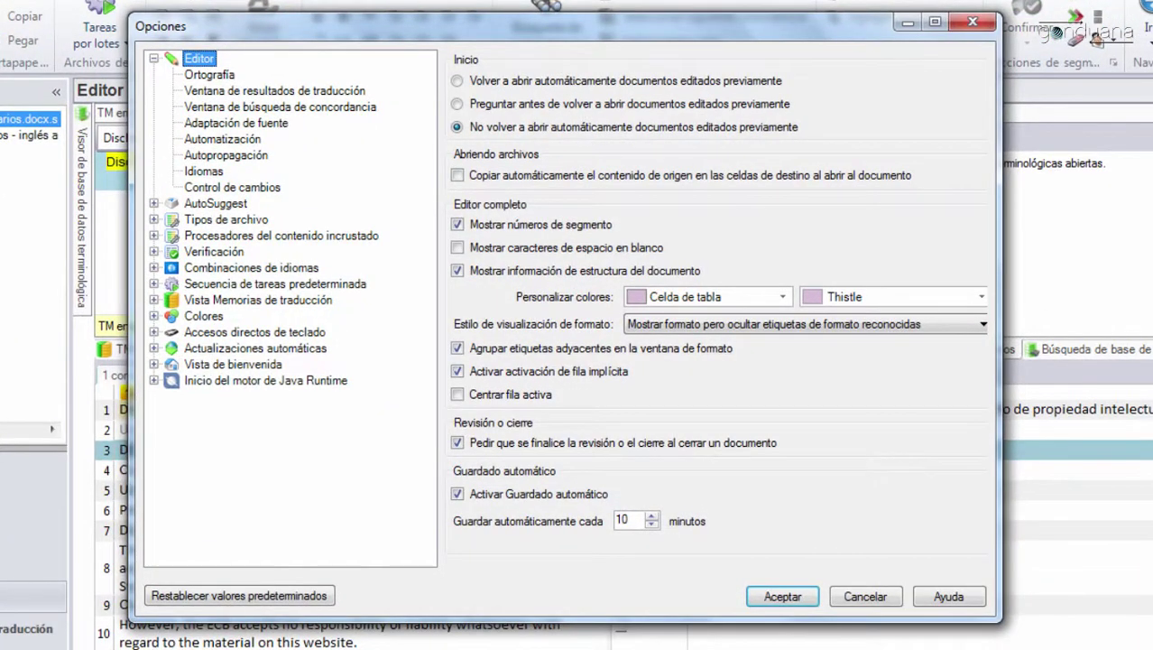
left_click(280, 107)
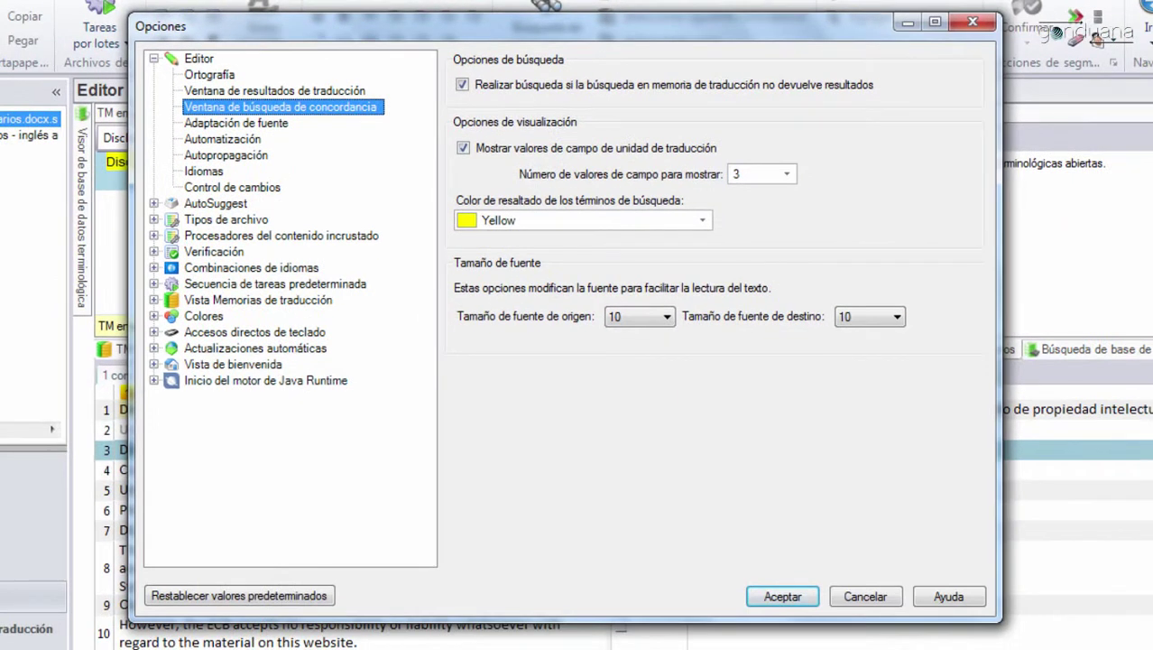
left_click(864, 596)
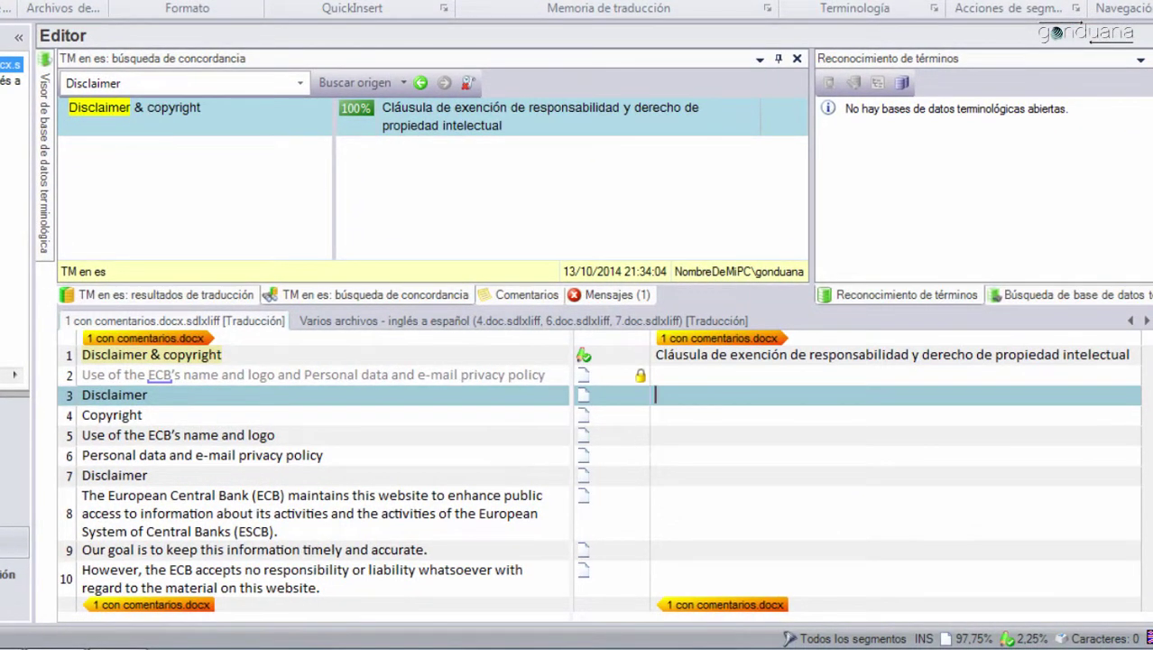
Step: Alternate between segment 4, "Copyright", and segment 3, "Disclaimer", to compare their automatic concordance results
left_click(656, 414)
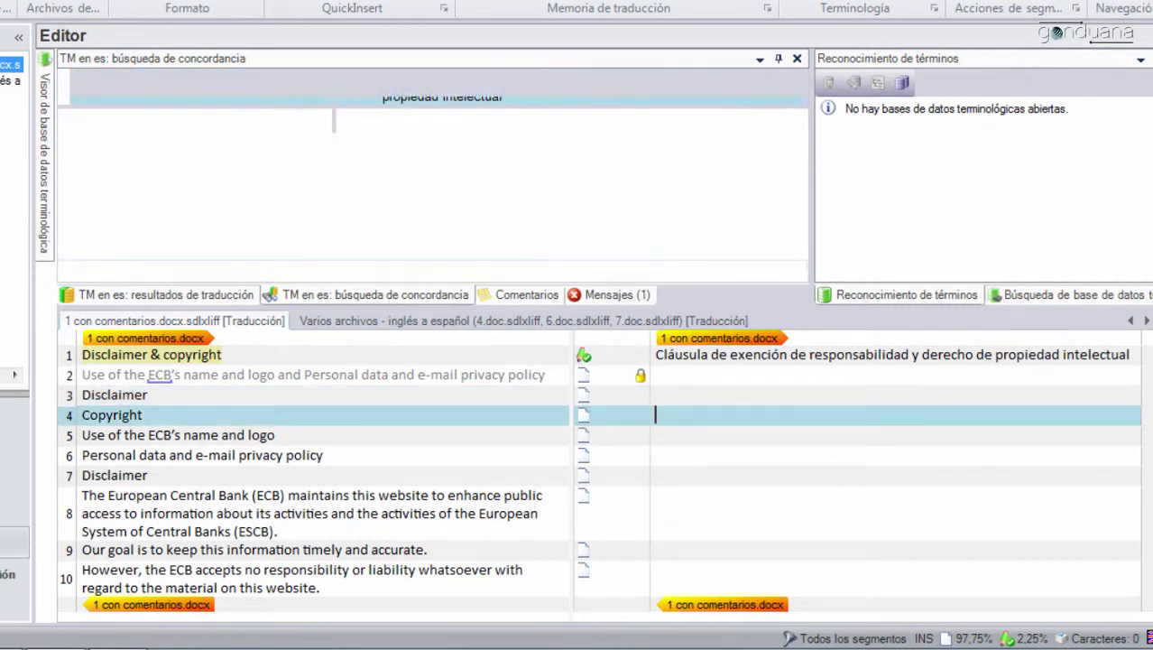
left_click(656, 395)
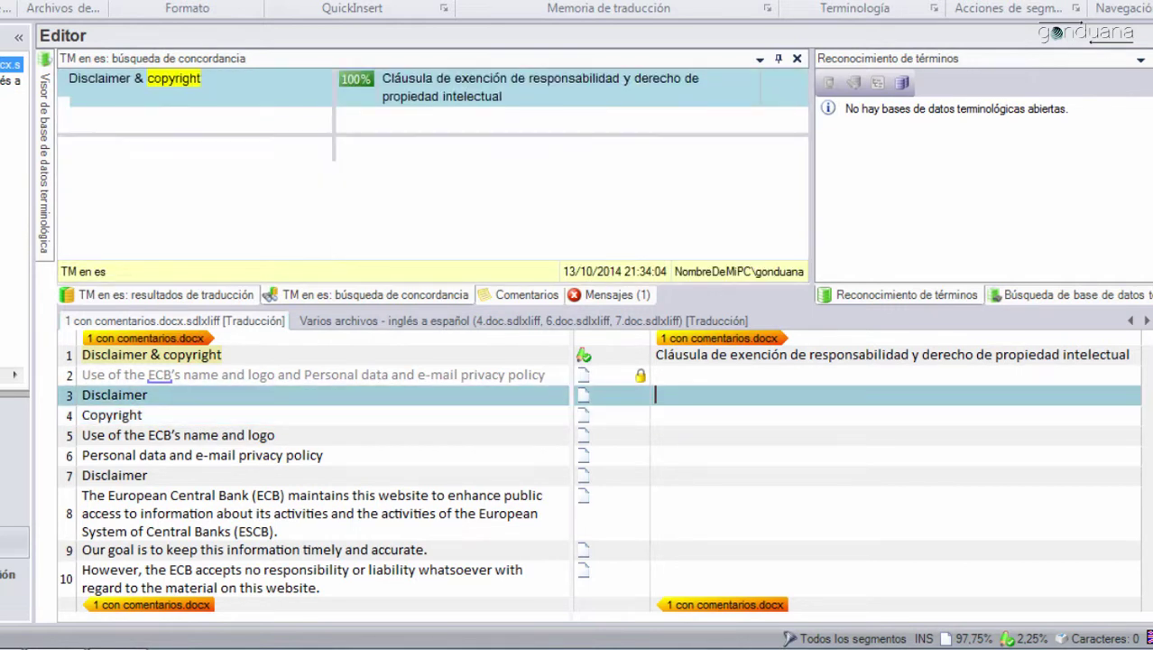
left_click(656, 414)
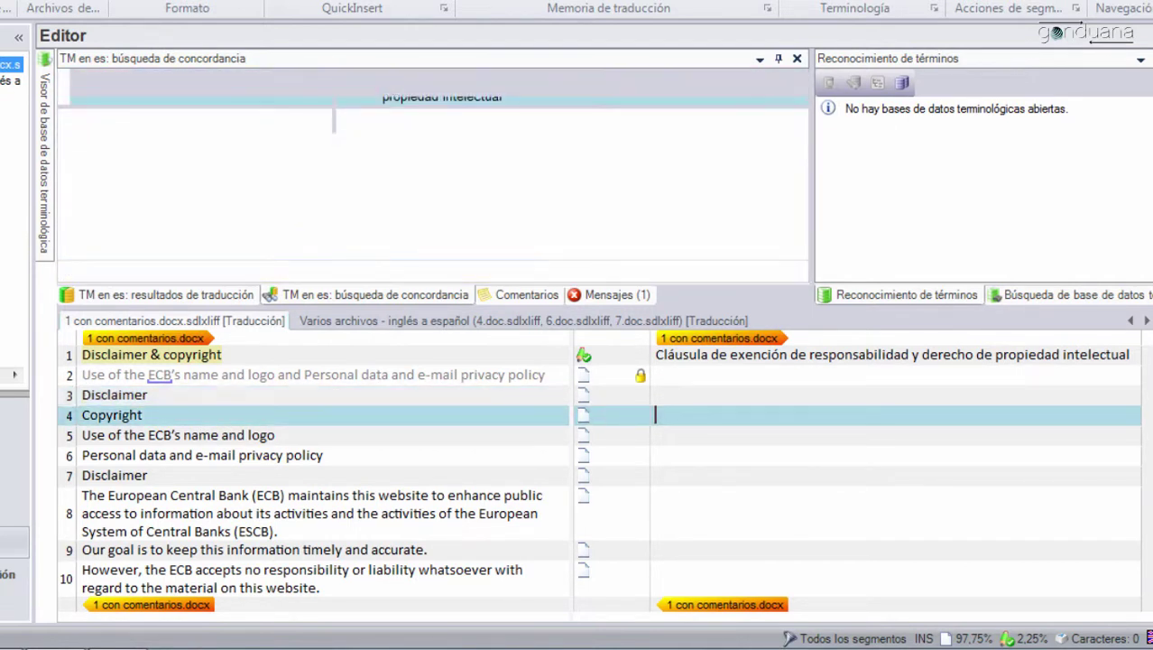
left_click(656, 394)
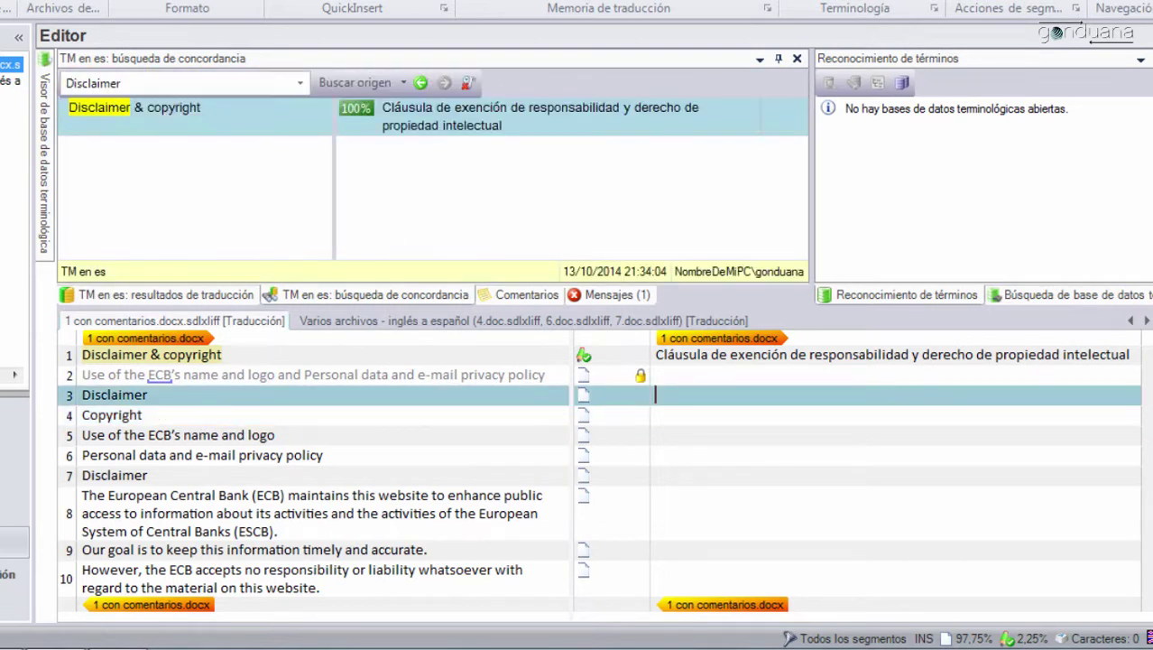
left_click(656, 415)
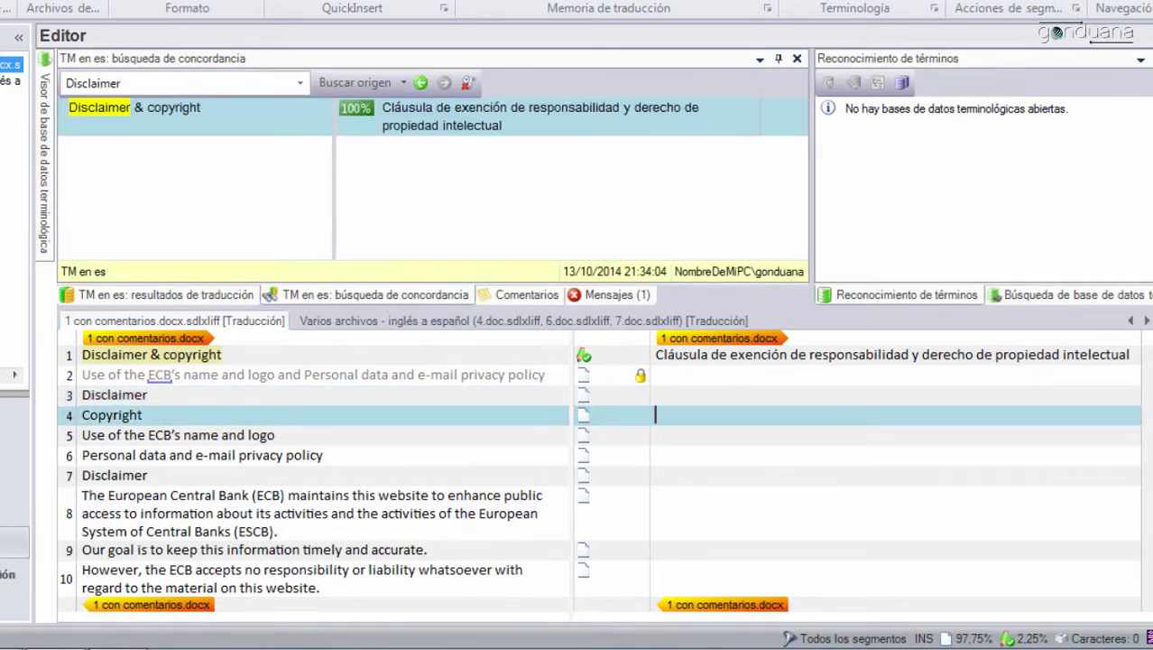
left_click(655, 395)
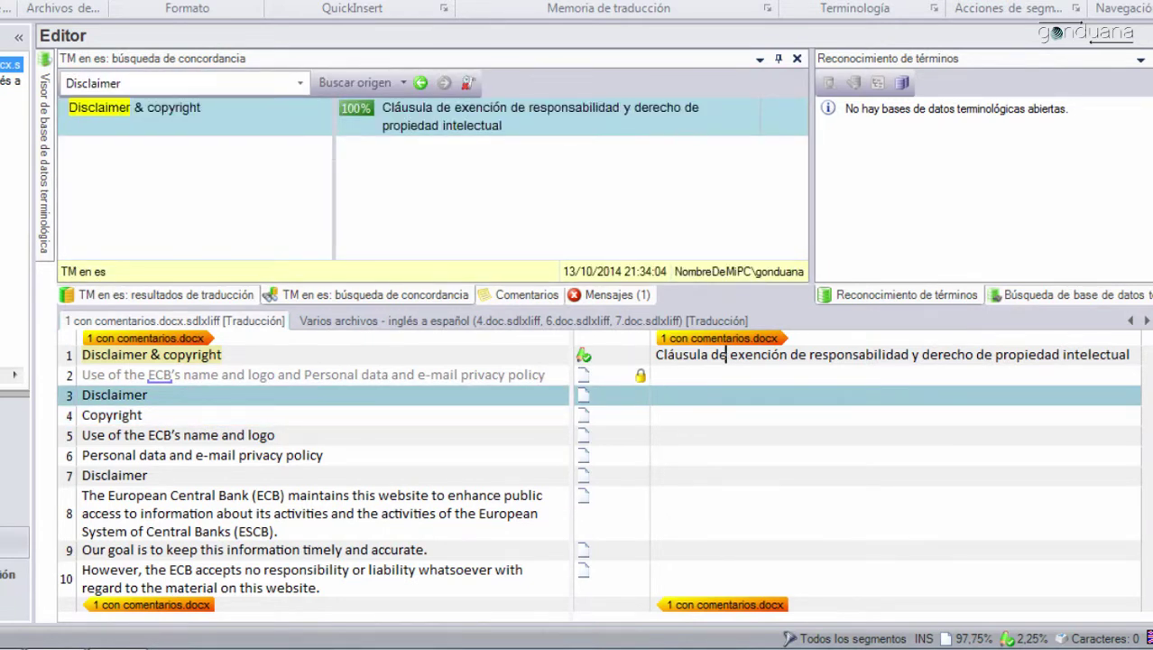
Step: Return to segment 1 and confirm its translation, moving on to the next unconfirmed, unlocked segment
left_click(726, 353)
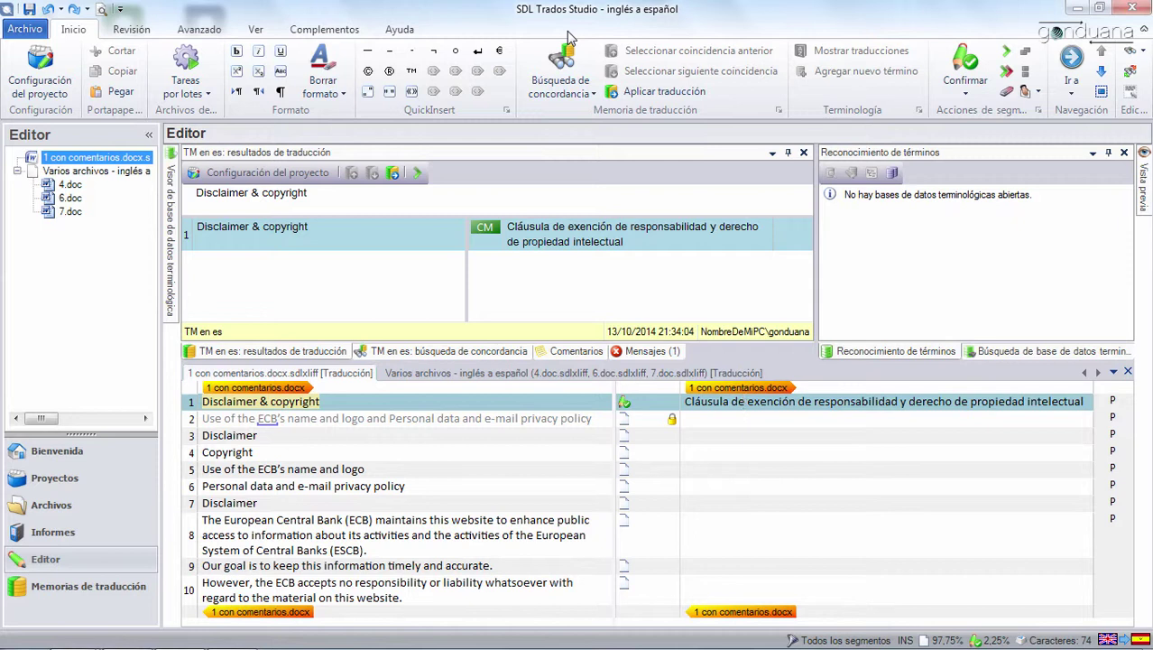
key("Down")
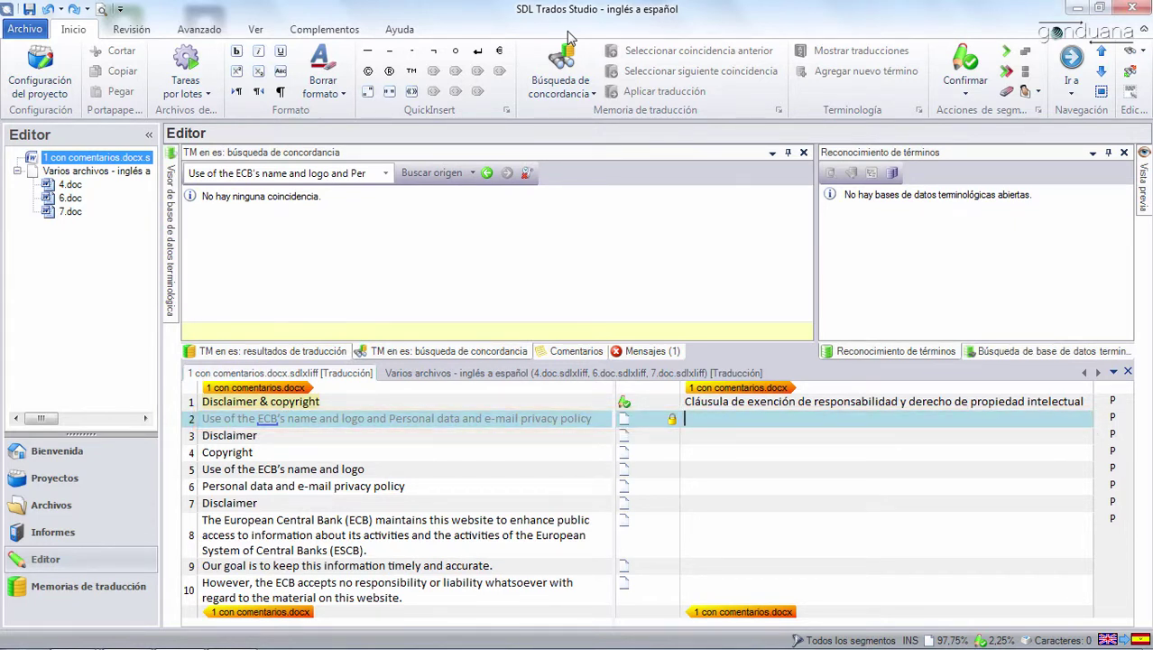
key("Up")
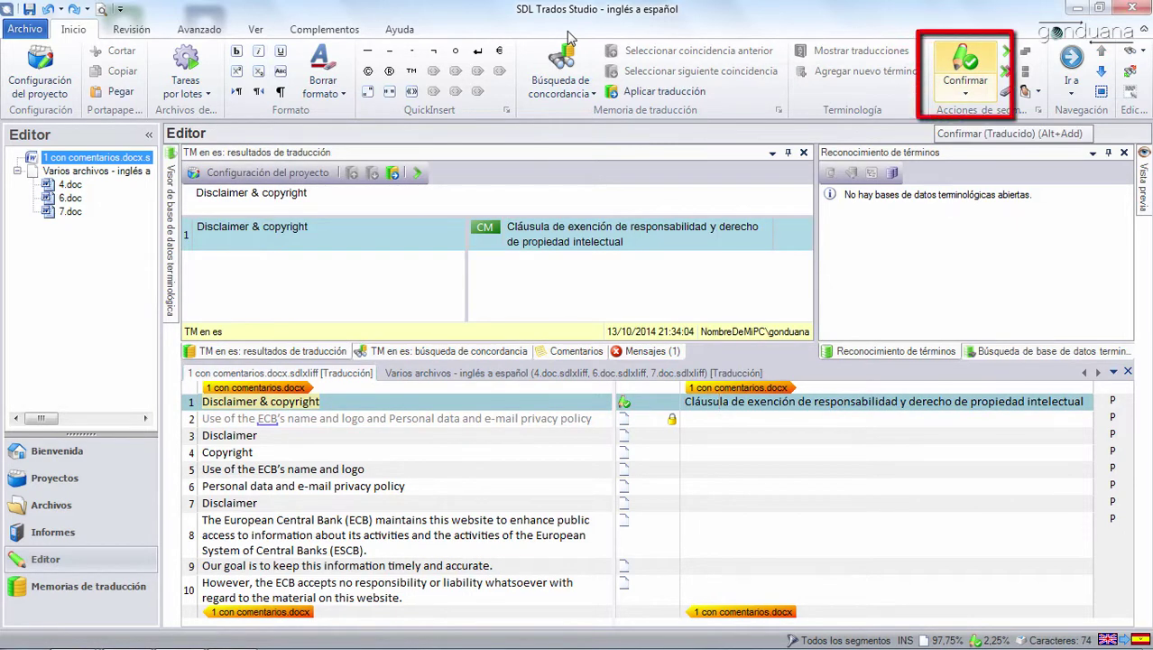
key("ctrl+Return")
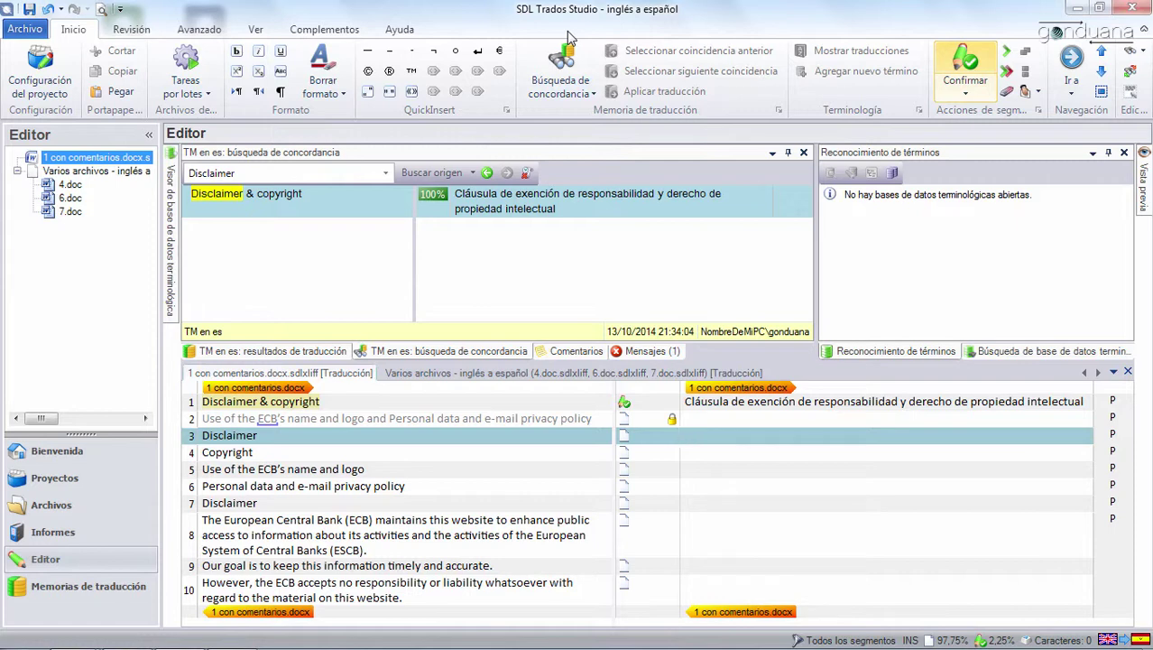
Step: Return to segment 1, review the confirmation options, and confirm the segment without moving to the next one
left_click(747, 401)
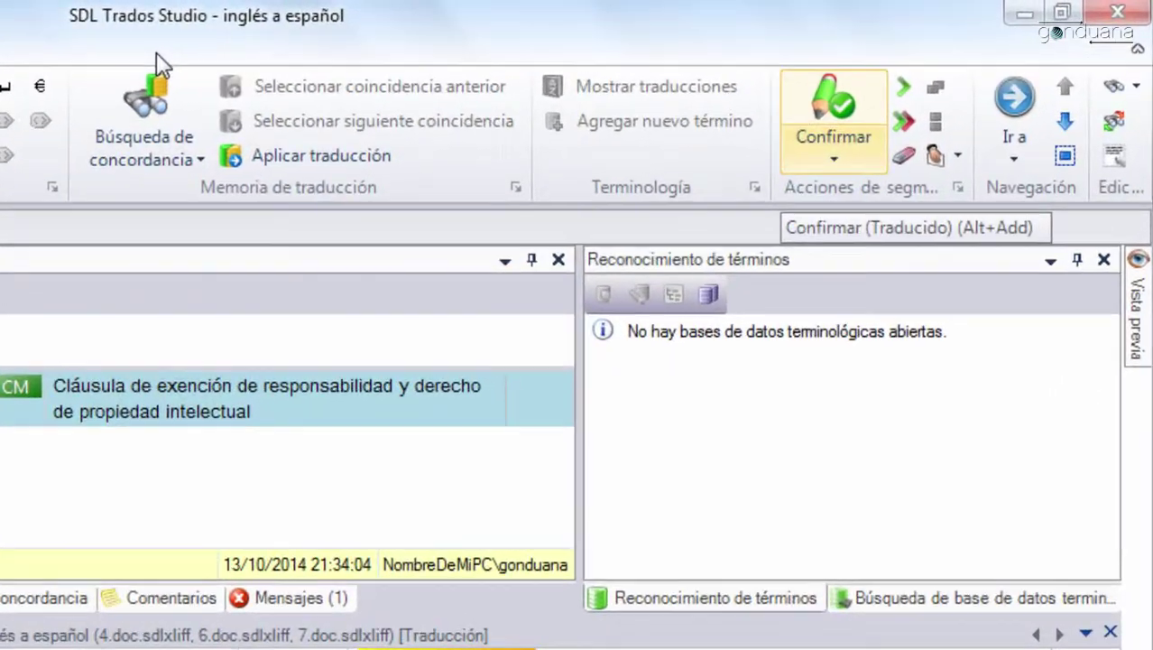
left_click(965, 91)
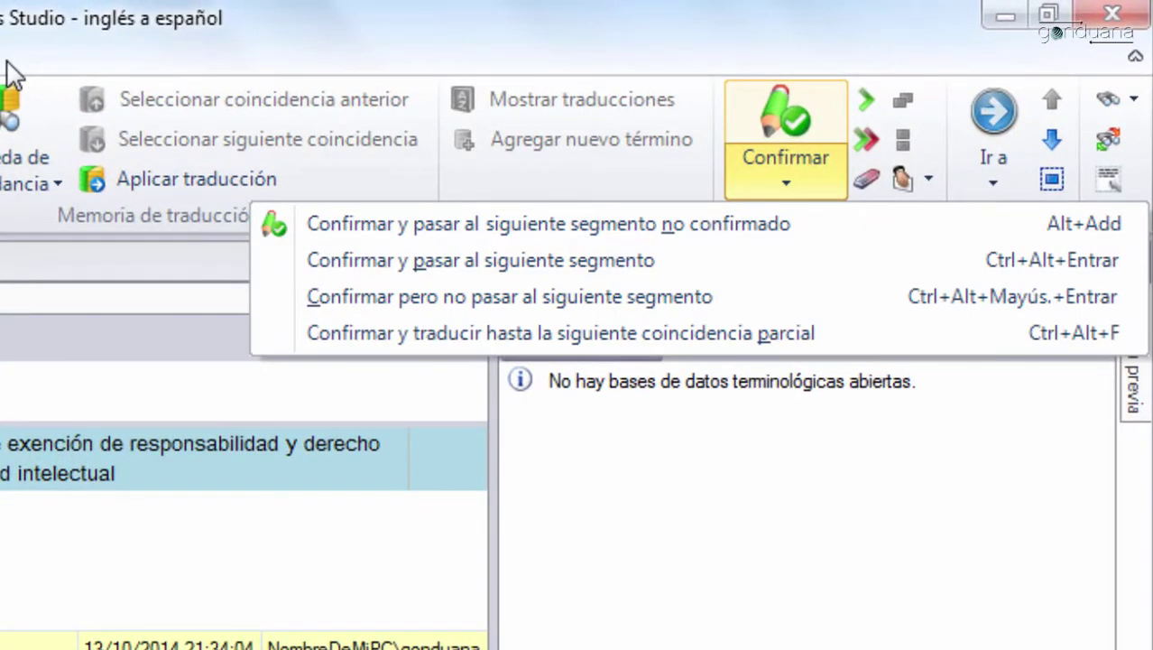
key("Down")
key("Down")
key("Down")
key("Down")
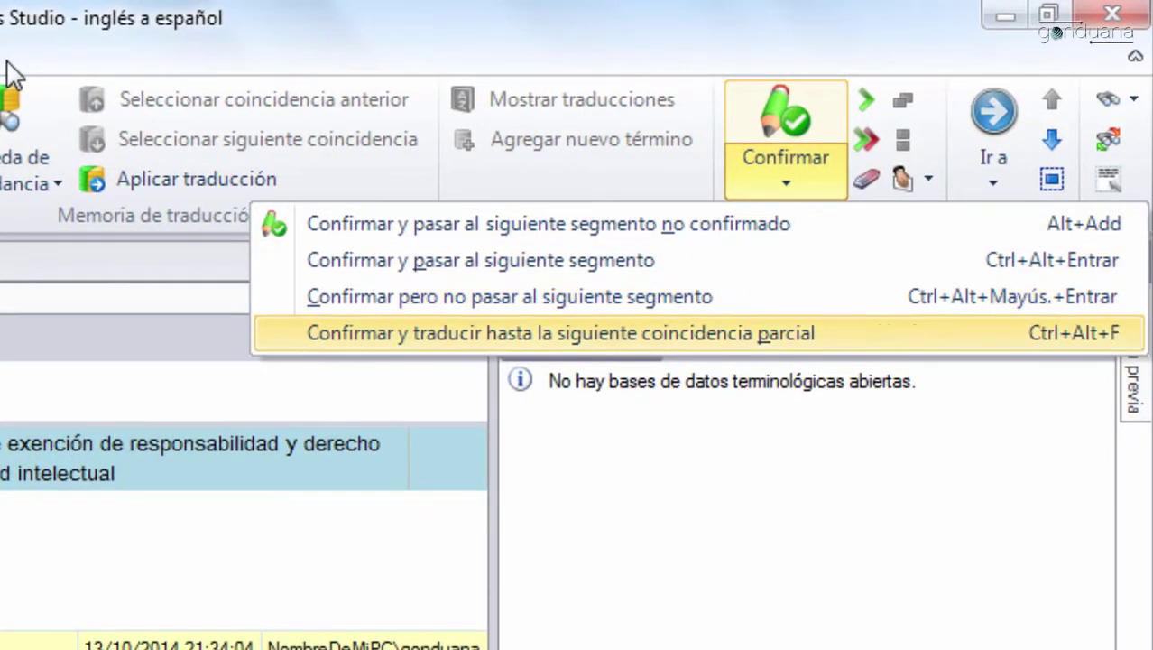
key("Up")
key("Up")
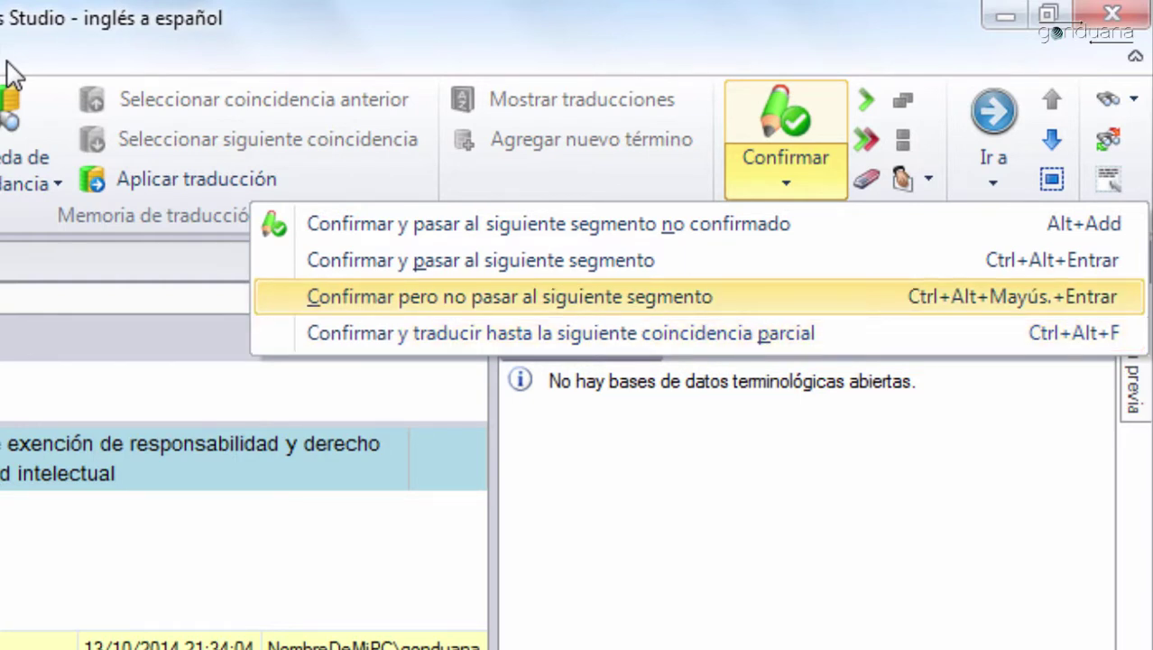
key("Down")
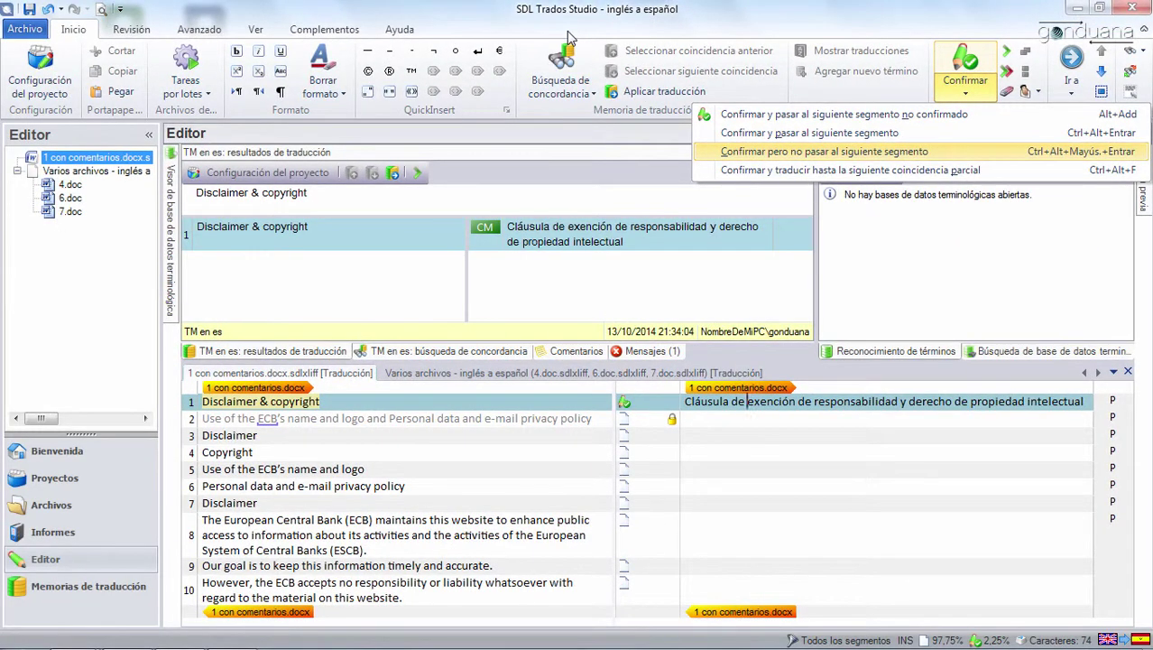
key("Return")
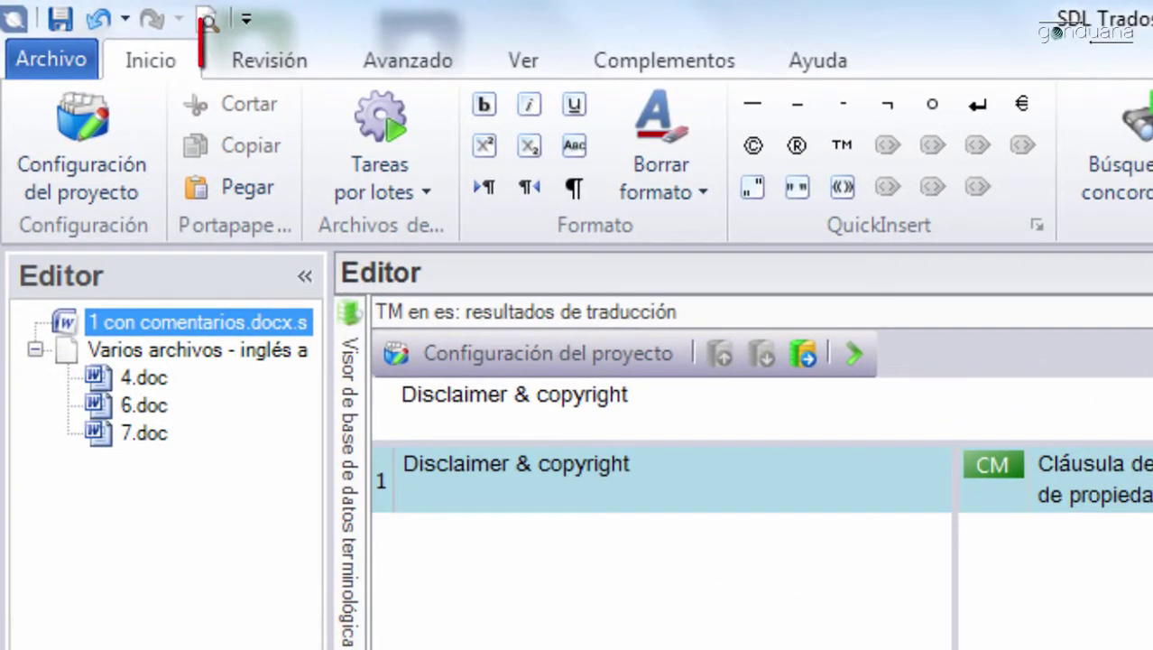
Step: Filter the displayed segments to first occurrences of repetitions, and switch the filter to exclude first occurrences
left_click(268, 59)
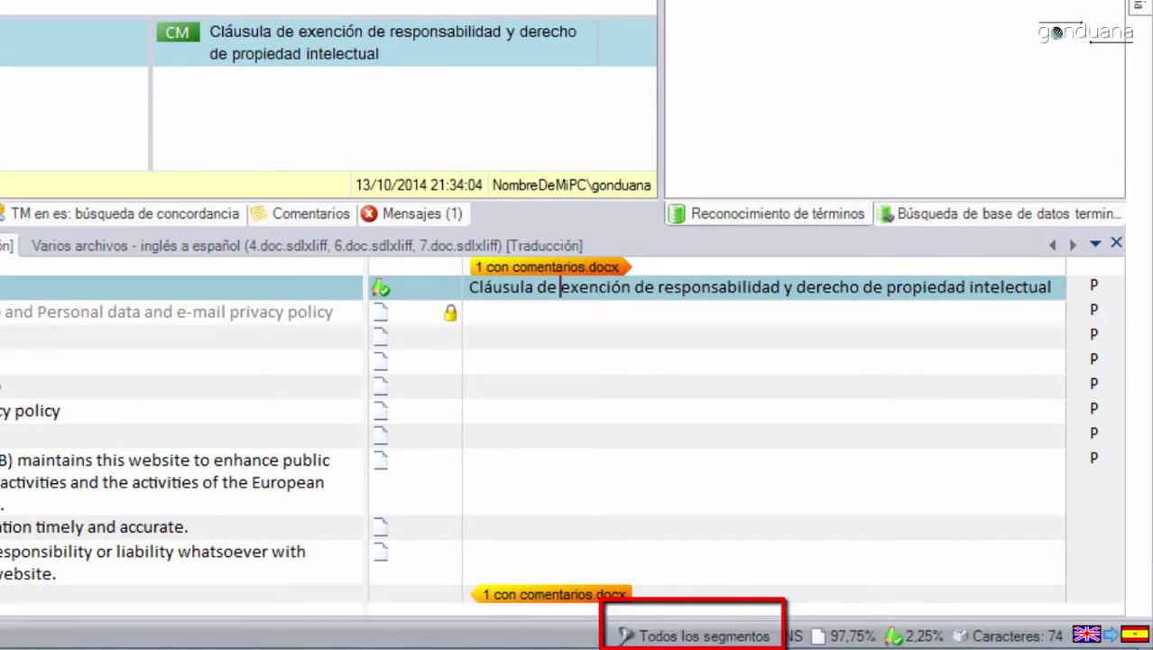
left_click(631, 636)
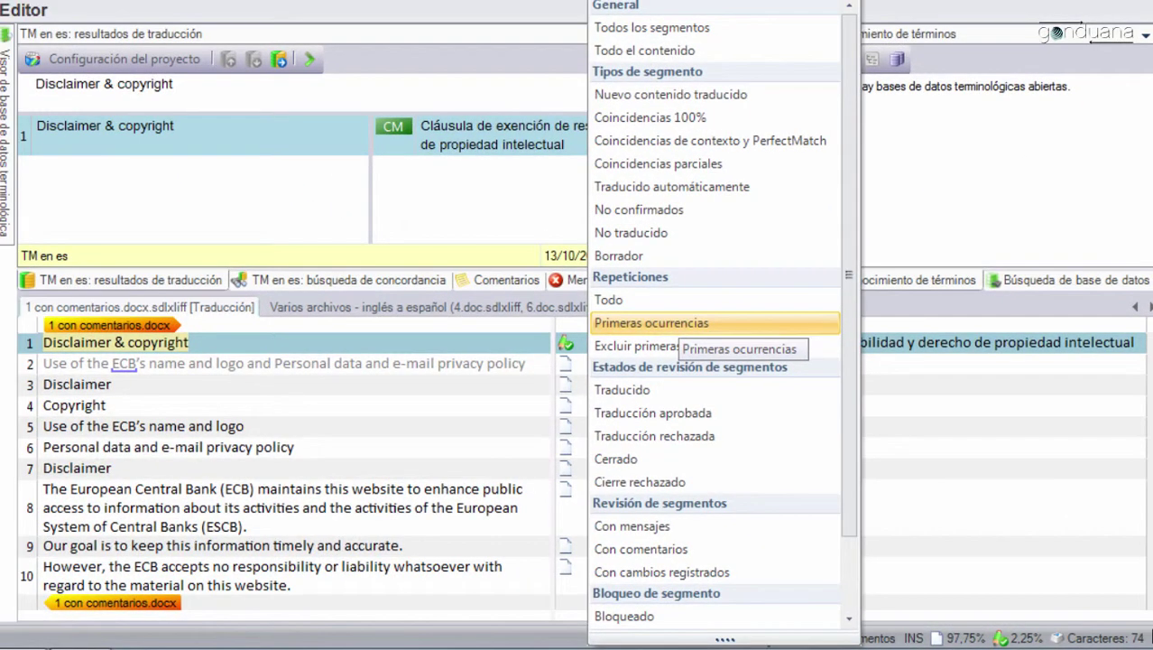
left_click(677, 323)
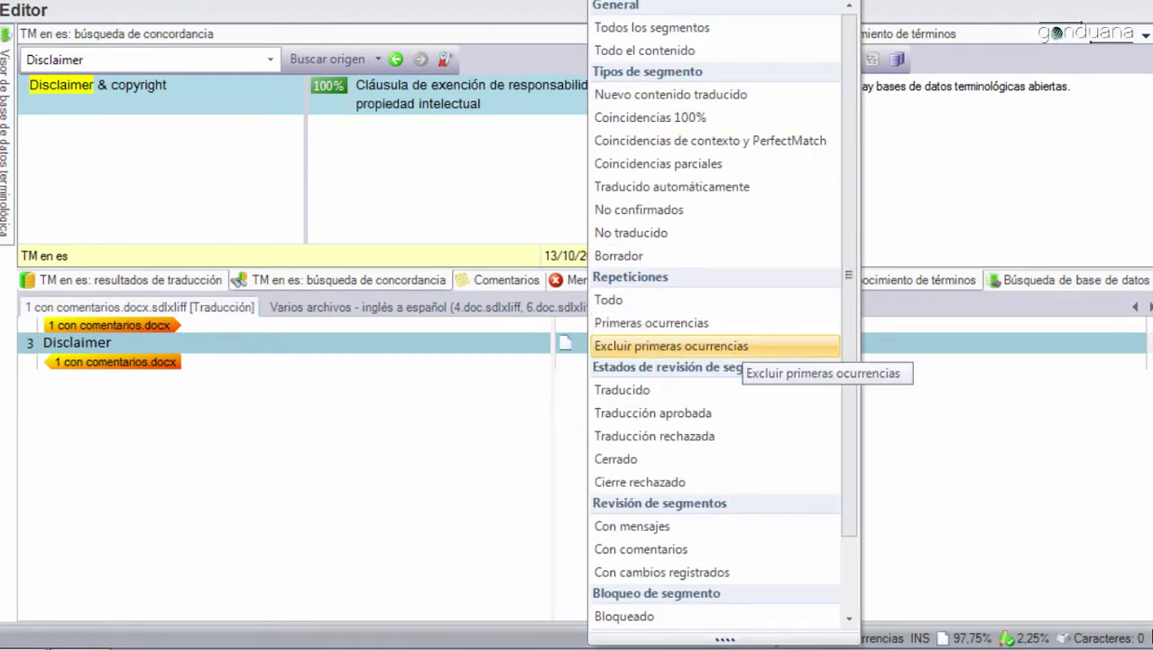
left_click(731, 346)
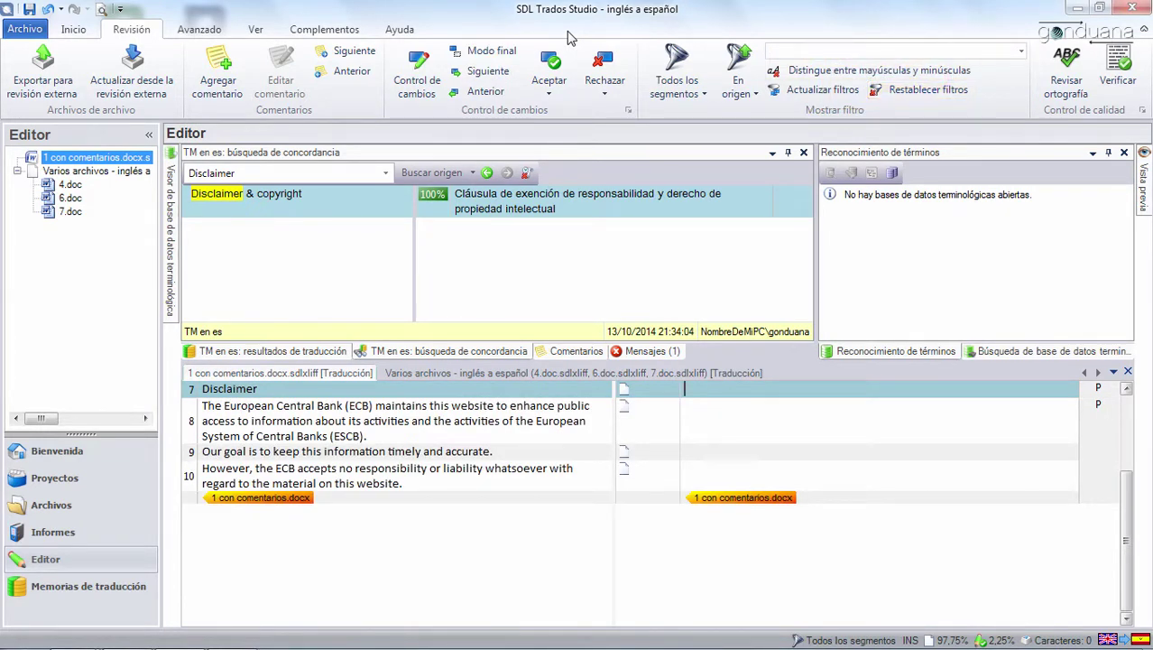
Step: Examine the supported file types in the options, including the Adobe InDesign CS4-CC IDML and HTML 5 settings
key("alt+a")
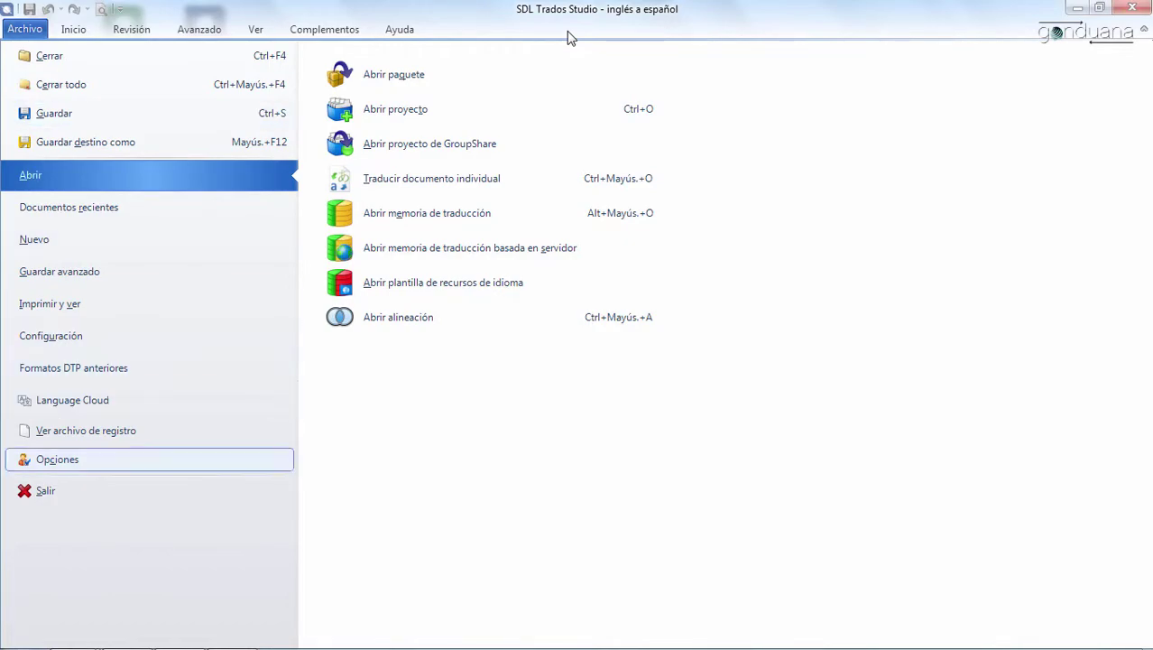
key("c")
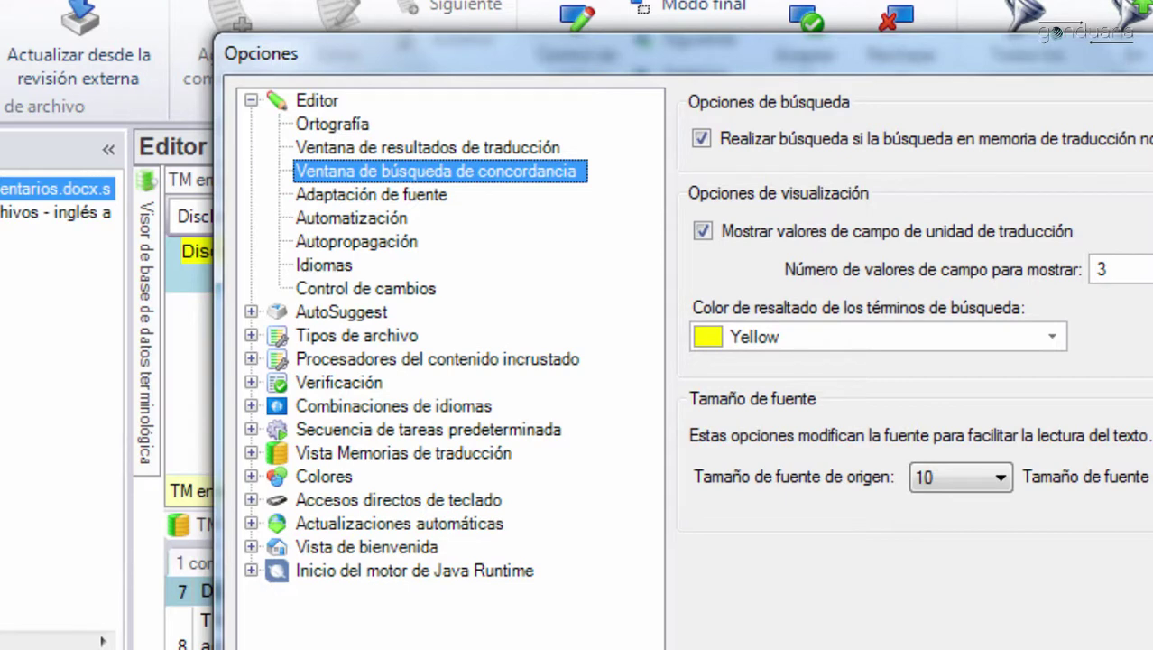
left_click(251, 334)
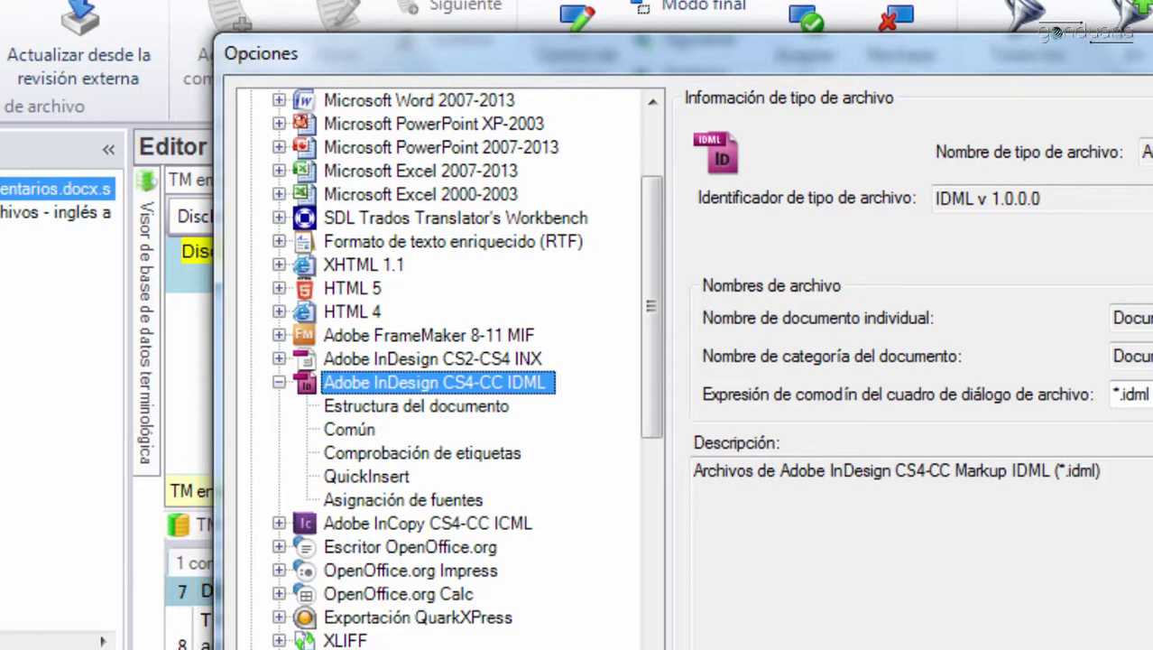
key("Left")
double_click(352, 288)
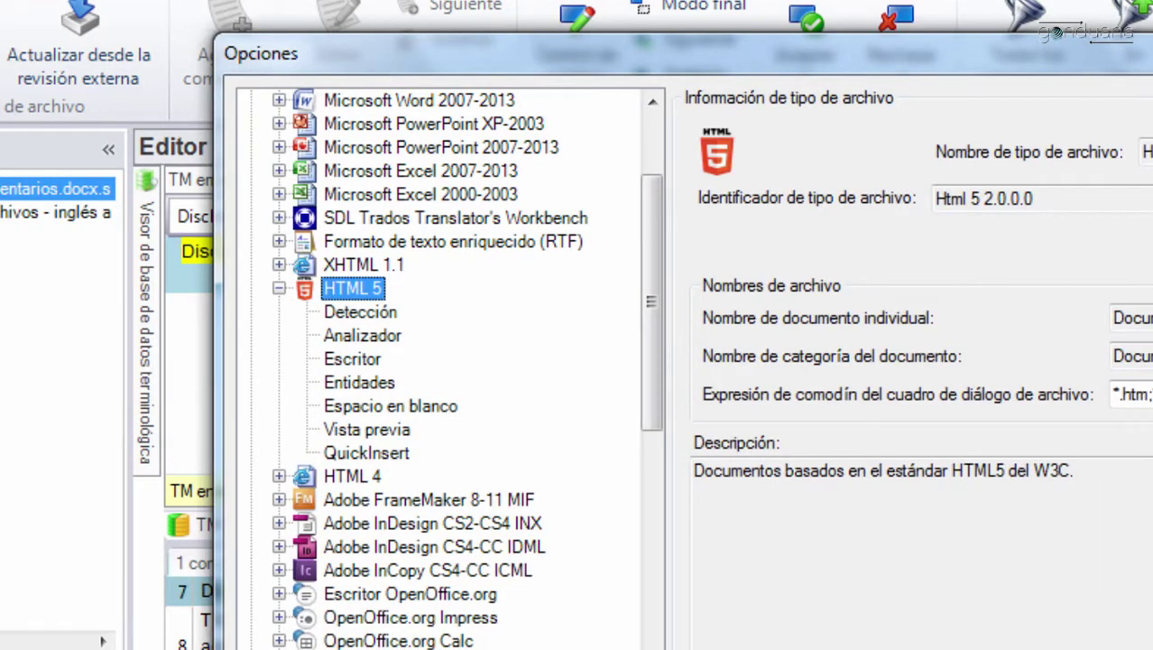
key("Left")
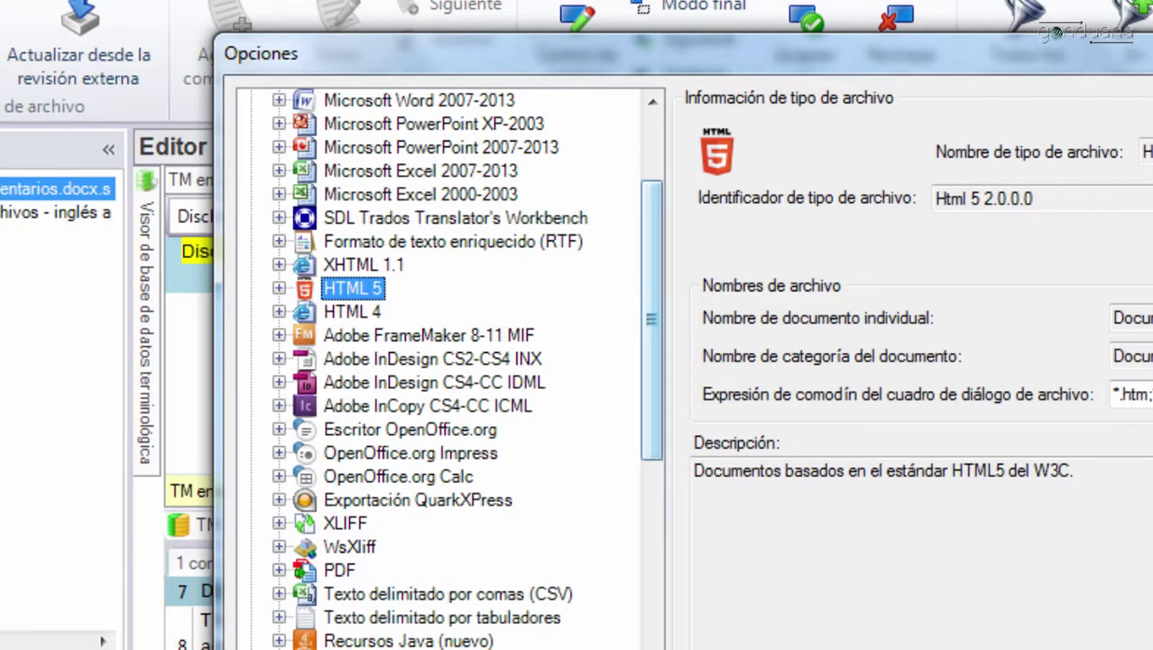
scroll(477, 370, "up", 3)
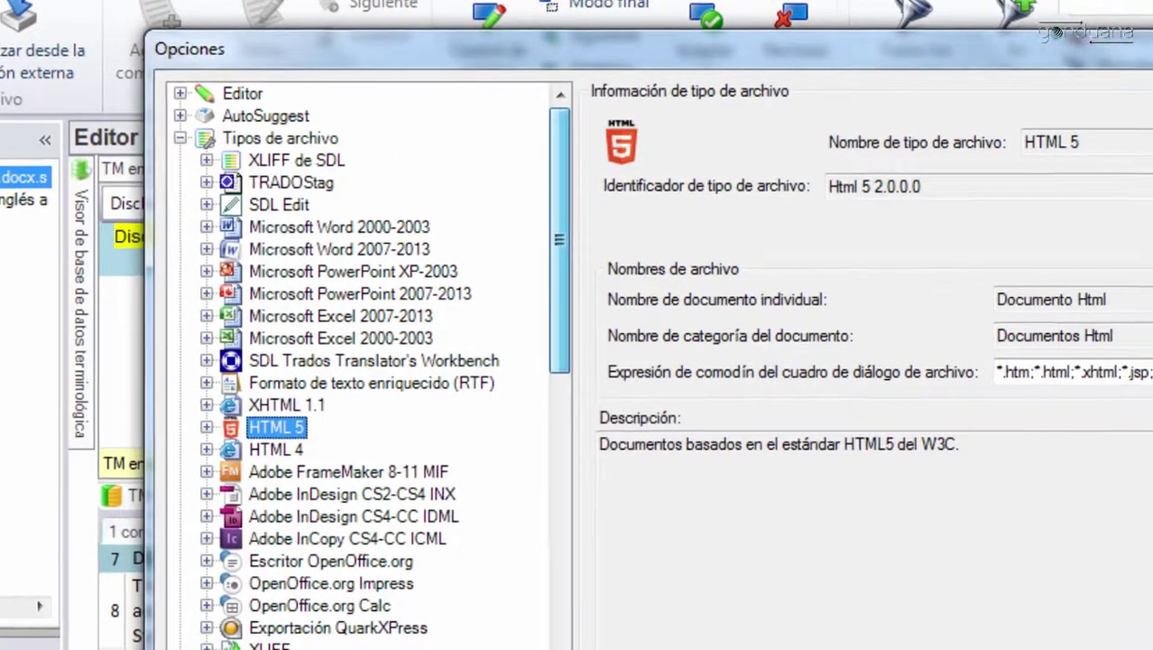
key("Left")
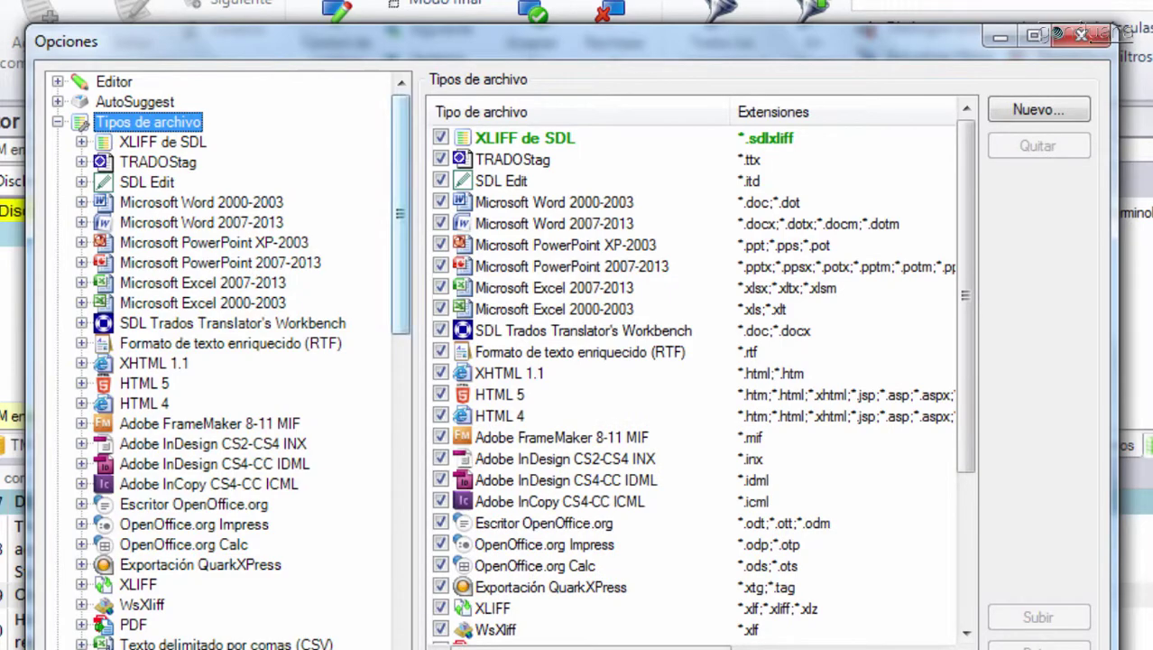
Step: Examine the types offered for a new file type, such as XML (Contenido incrustado), and cancel without creating one
left_click(1039, 109)
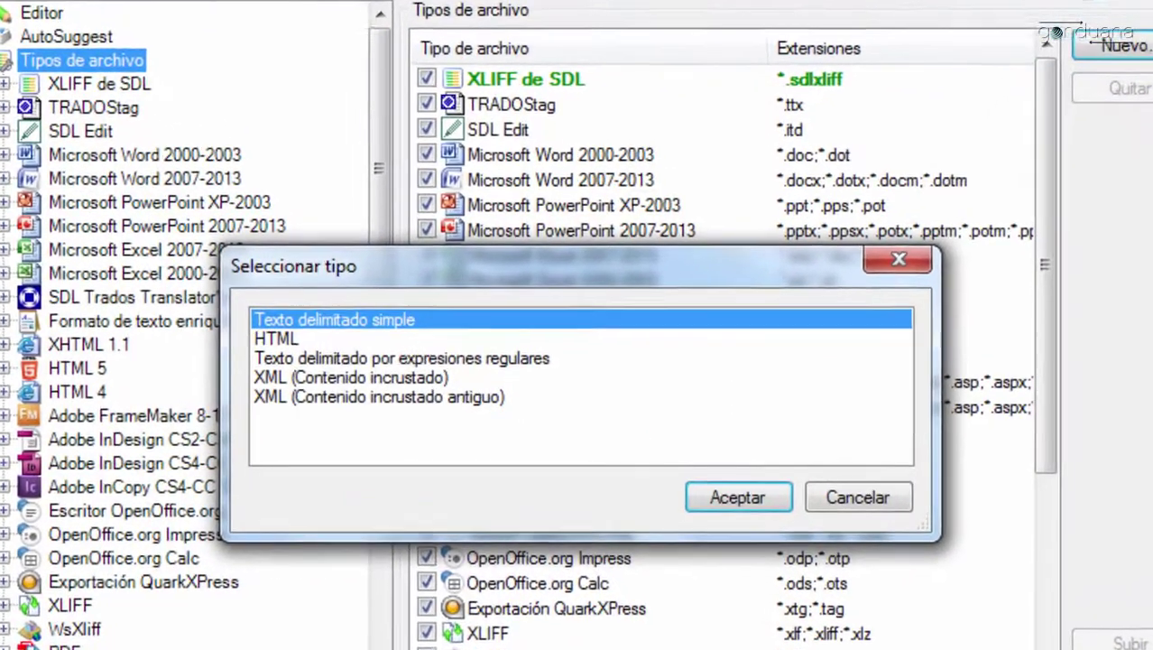
left_click(379, 389)
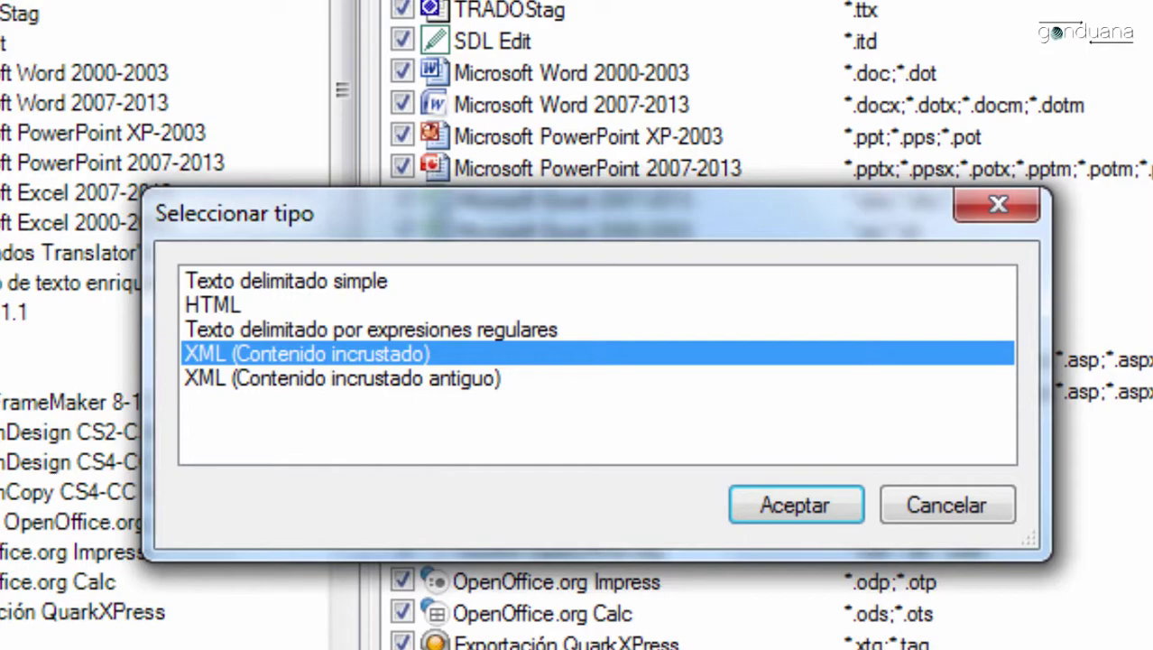
left_click(945, 505)
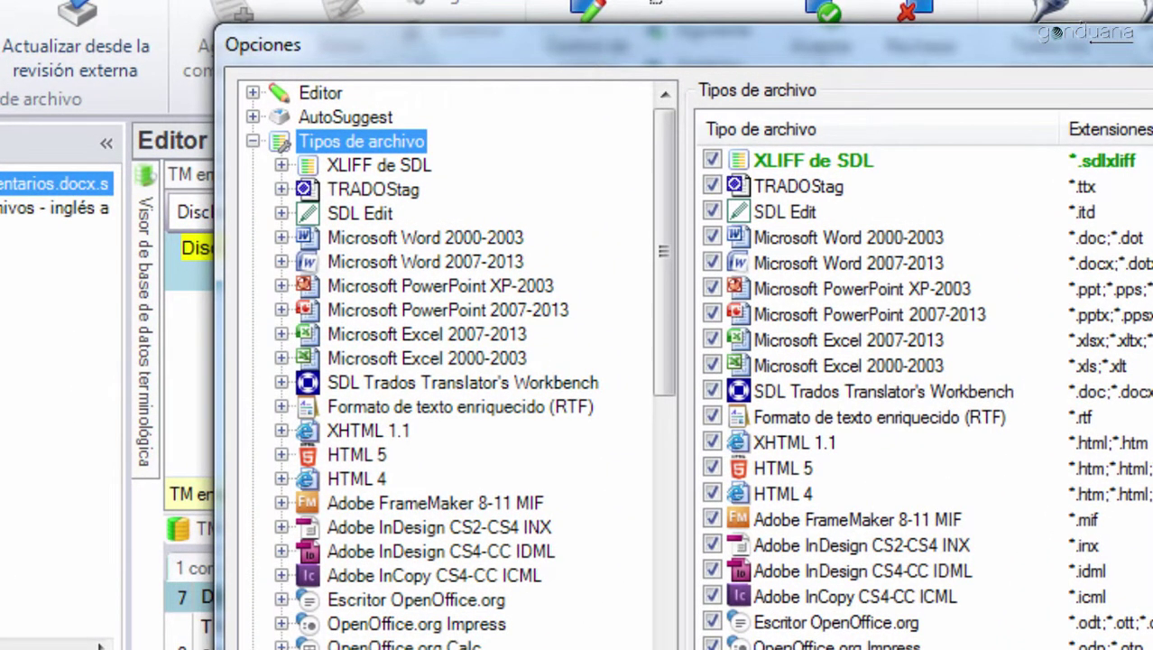
Step: Set the common Microsoft Word 2007-2013 file type options to extract comments as Studio comments, and close the options
left_click(281, 261)
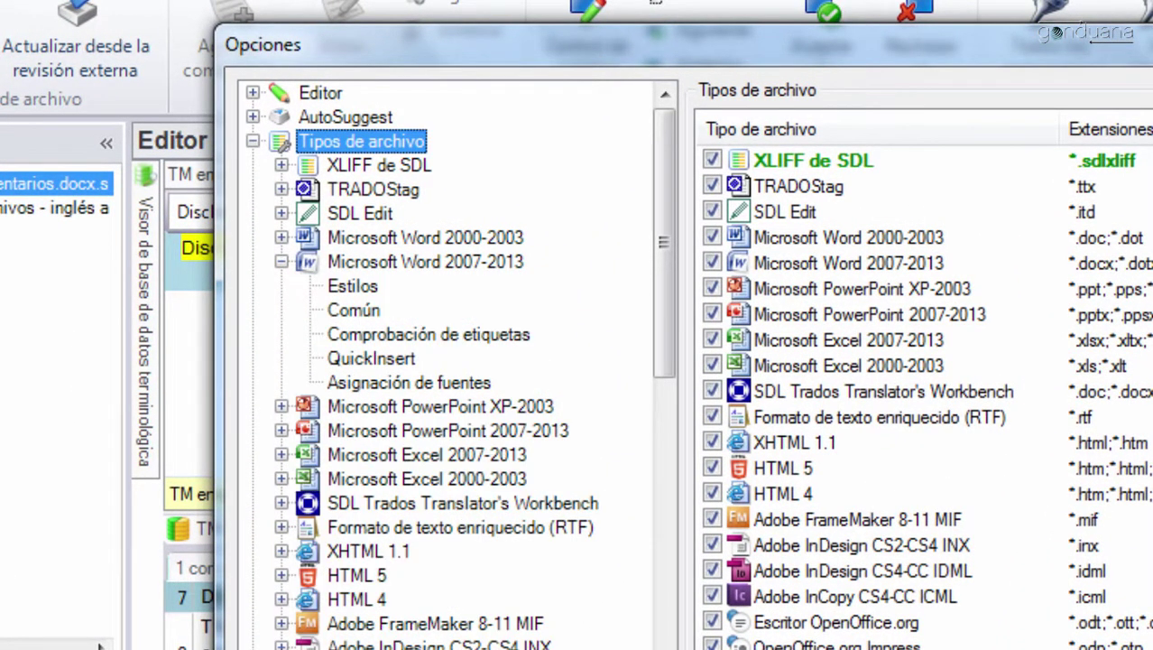
left_click(354, 309)
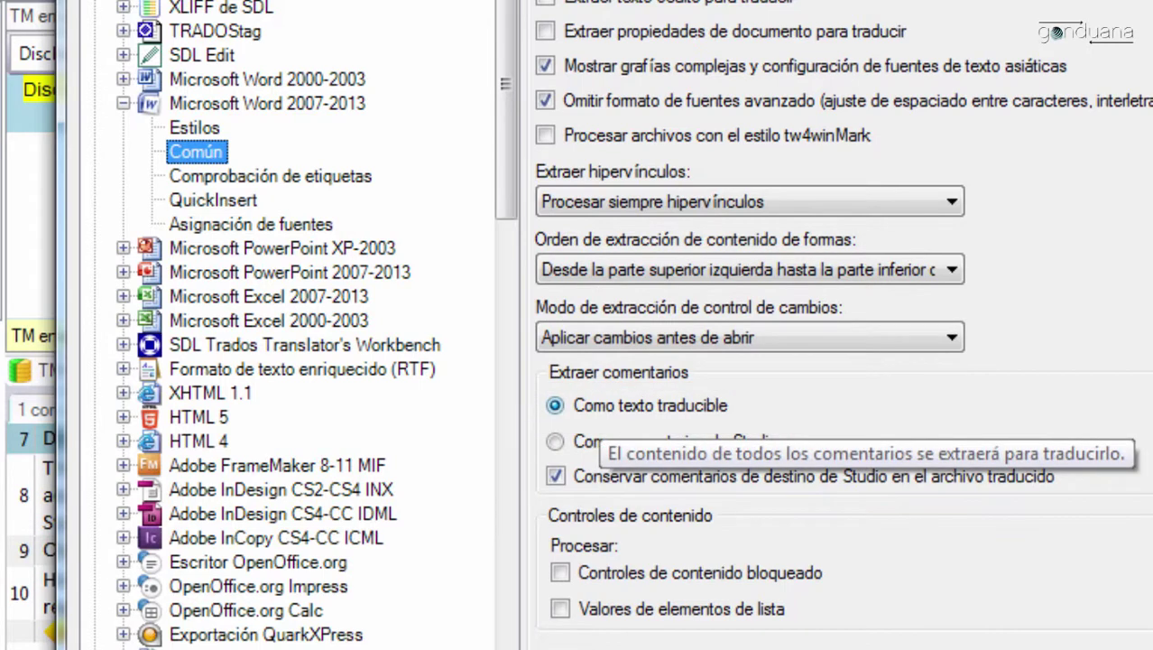
left_click(665, 441)
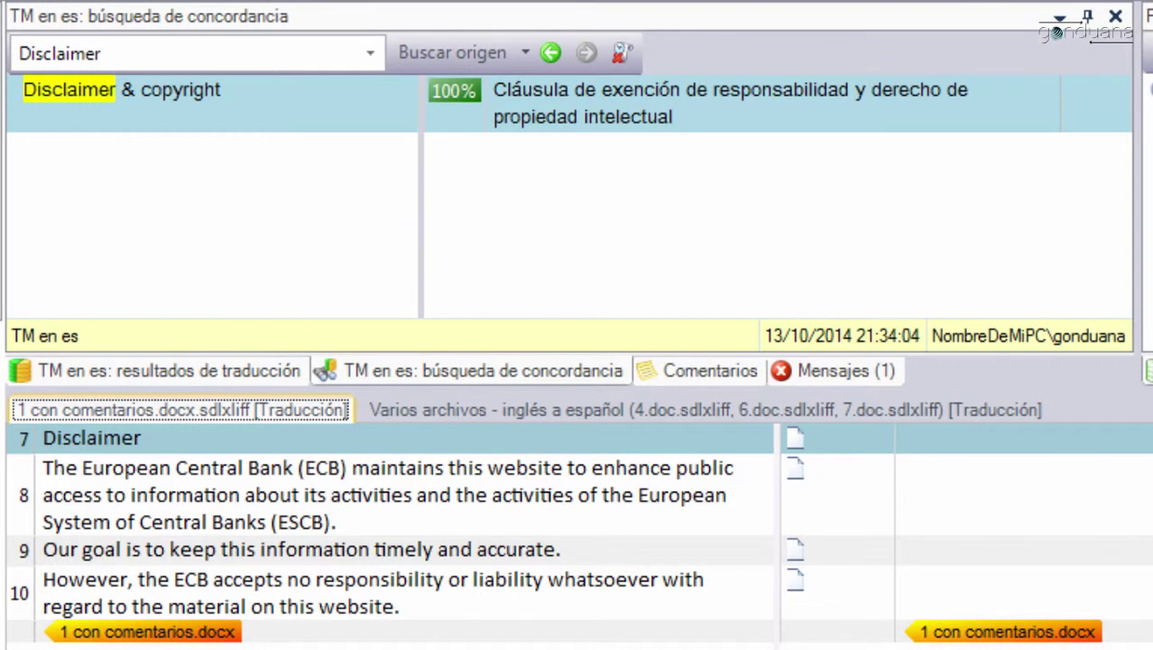
Step: Check segment 1 in the editor, and open the source file 1 con comentarios.docx from the prj\en folder in Windows Explorer
scroll(577, 536, "up", 3)
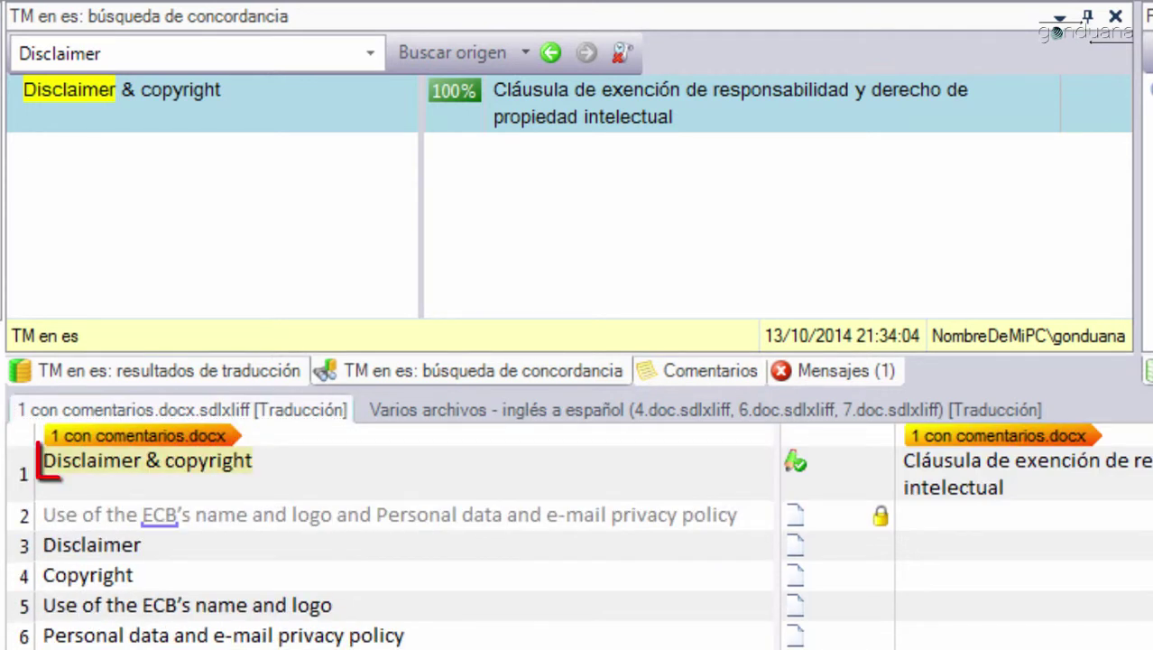
mouse_move(208, 462)
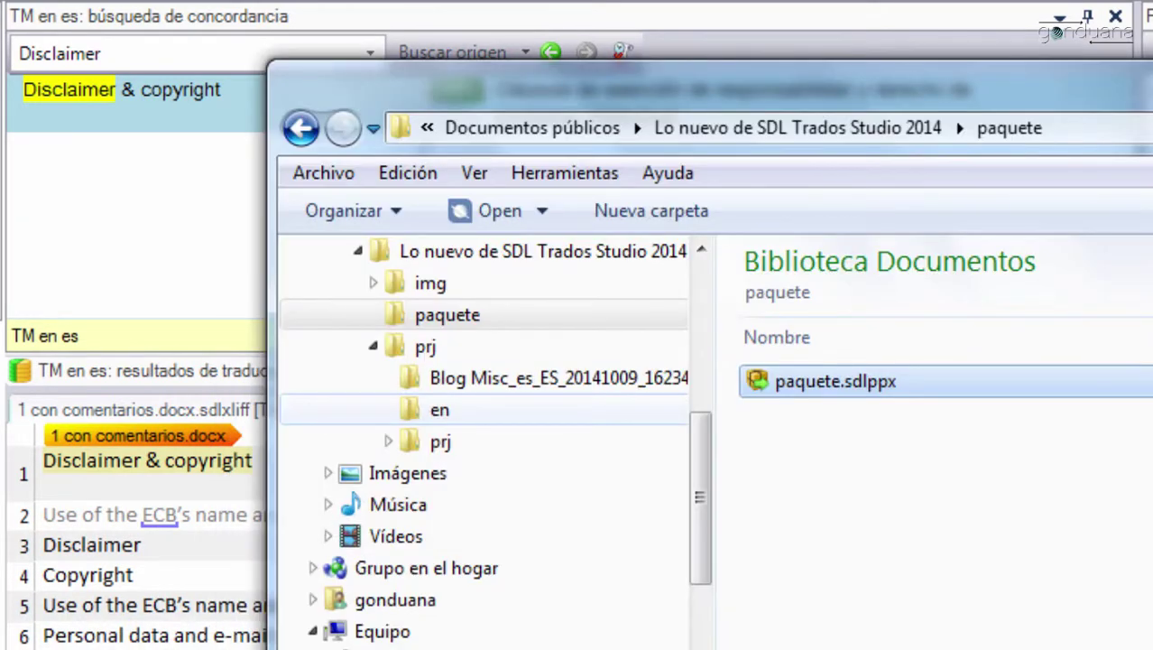
left_click(439, 409)
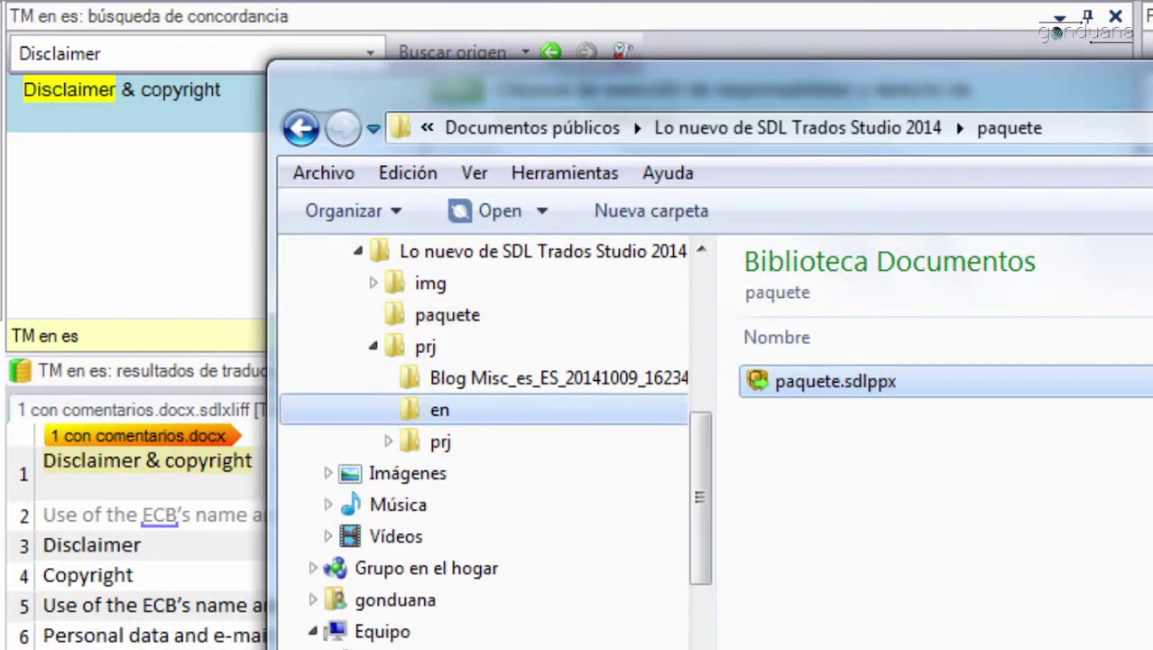
left_click(848, 381)
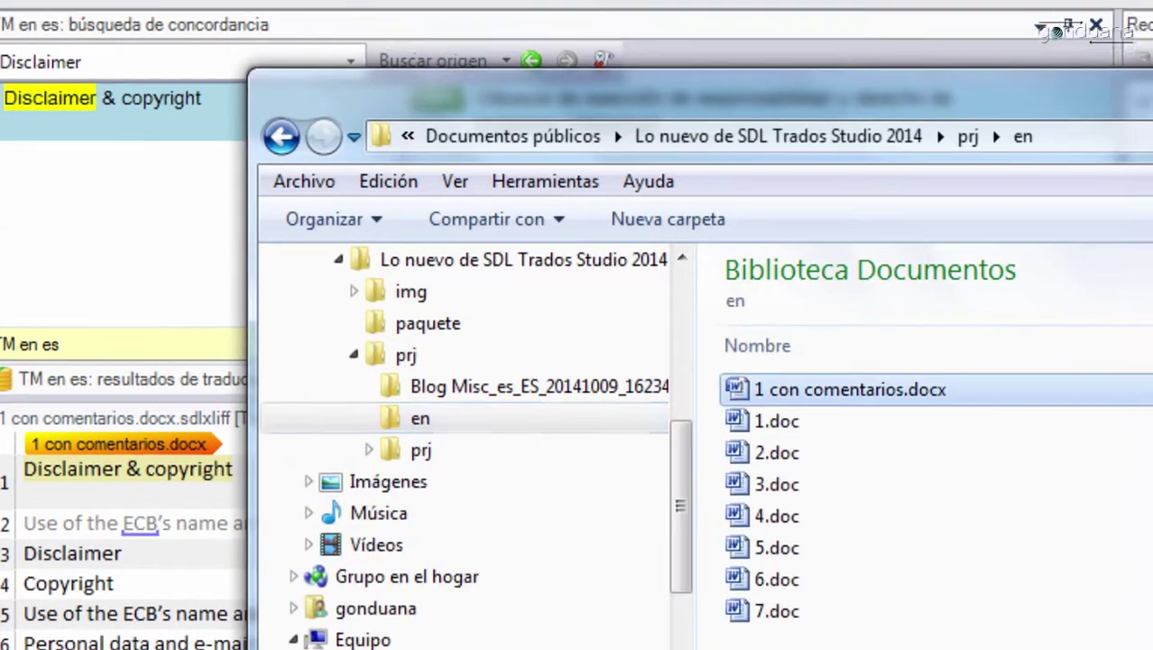
key("Return")
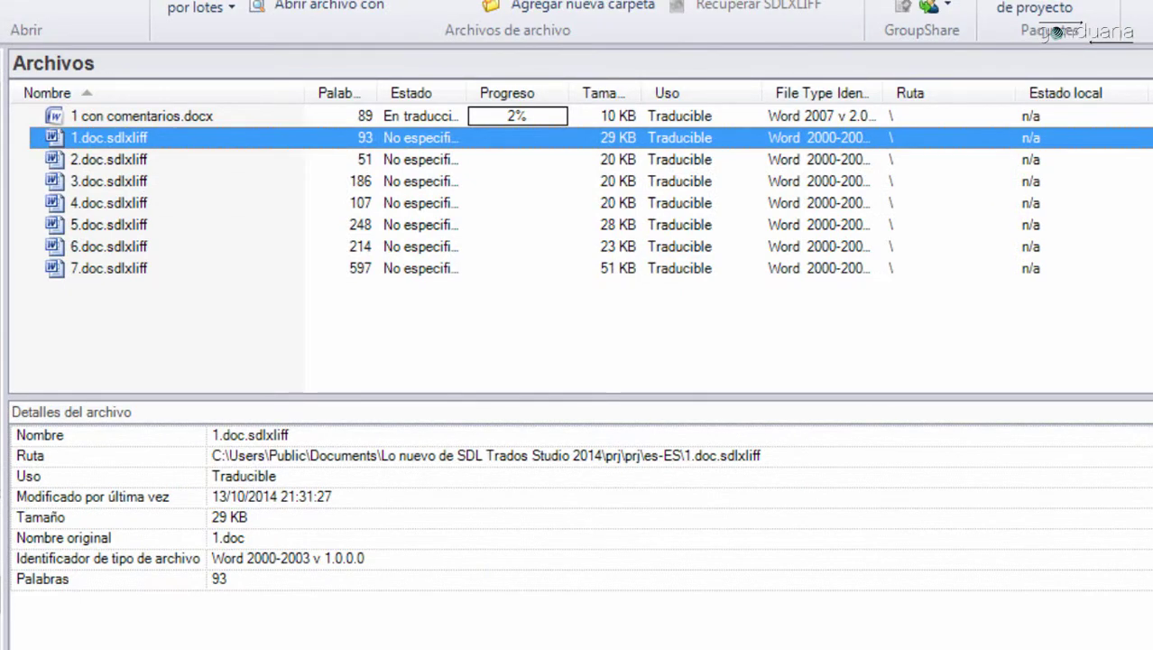
Step: Generate the target translation of 1.doc.sdlxliff with the default batch settings, and open the folder containing the exported document
right_click(140, 138)
mouse_move(231, 239)
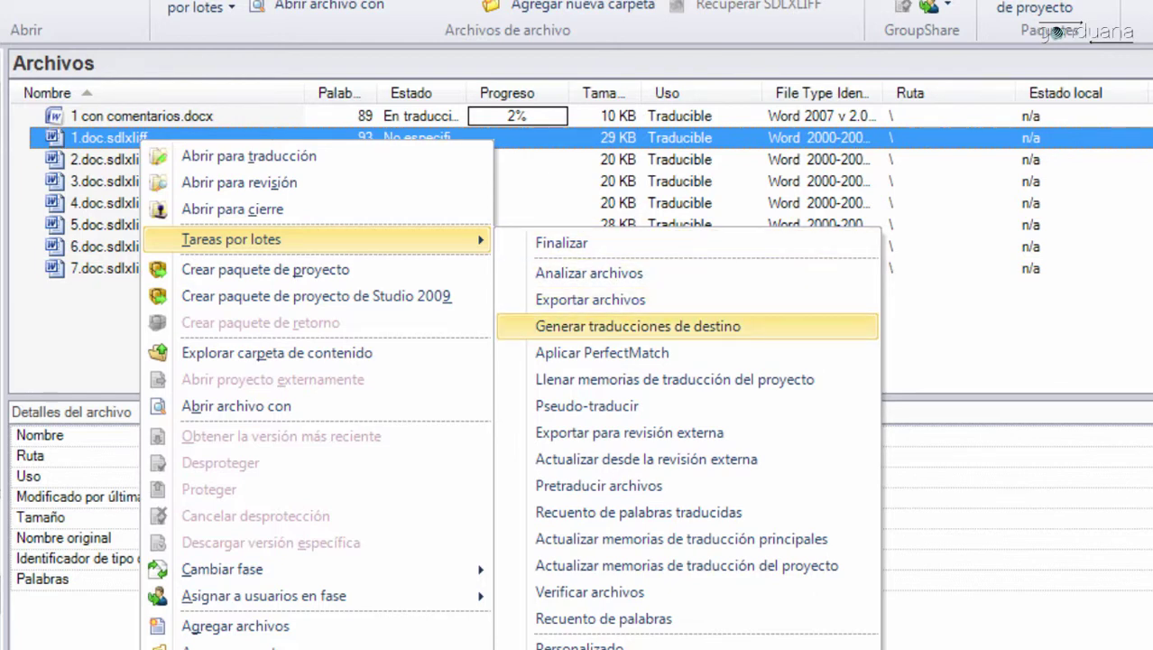
left_click(637, 326)
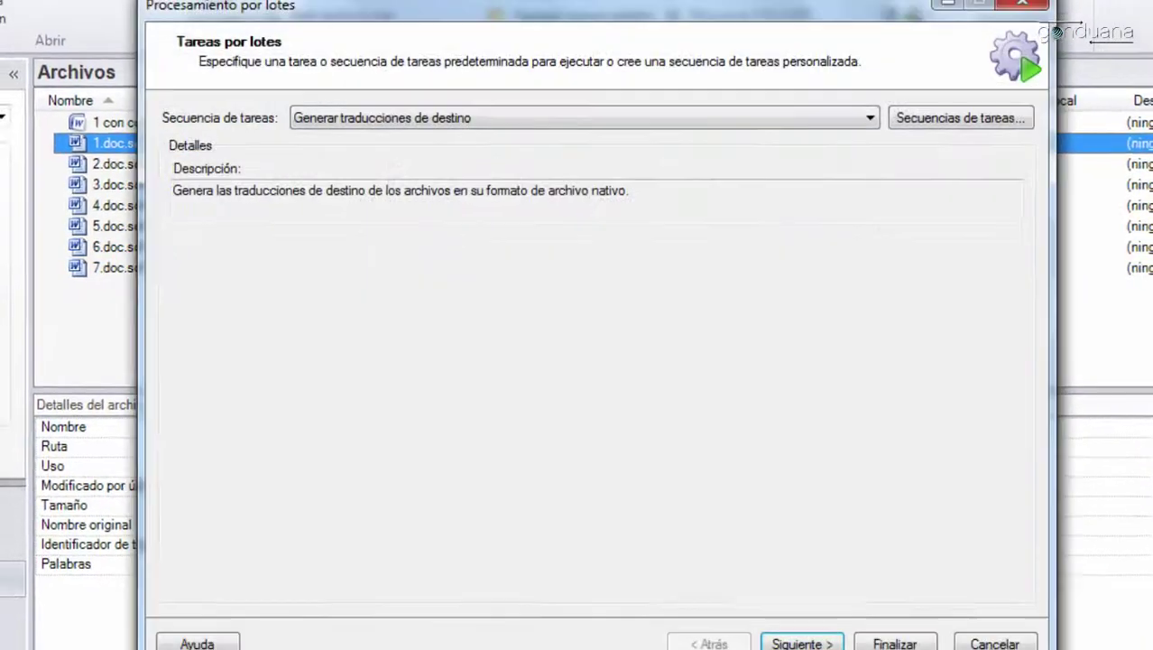
key("Return")
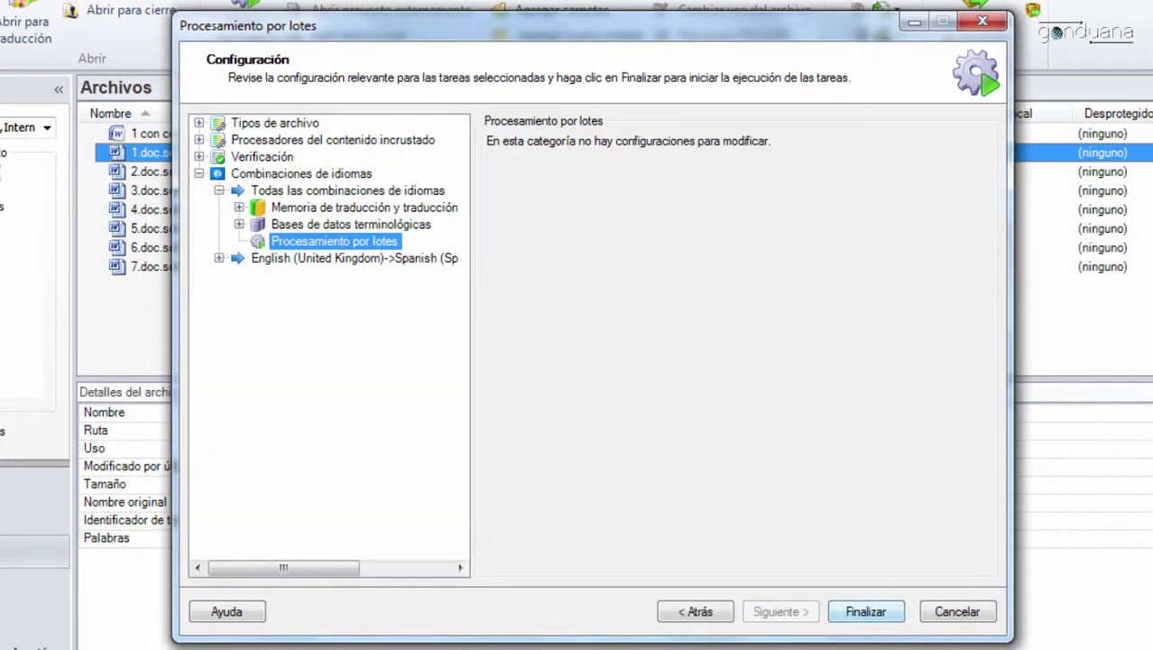
key("Return")
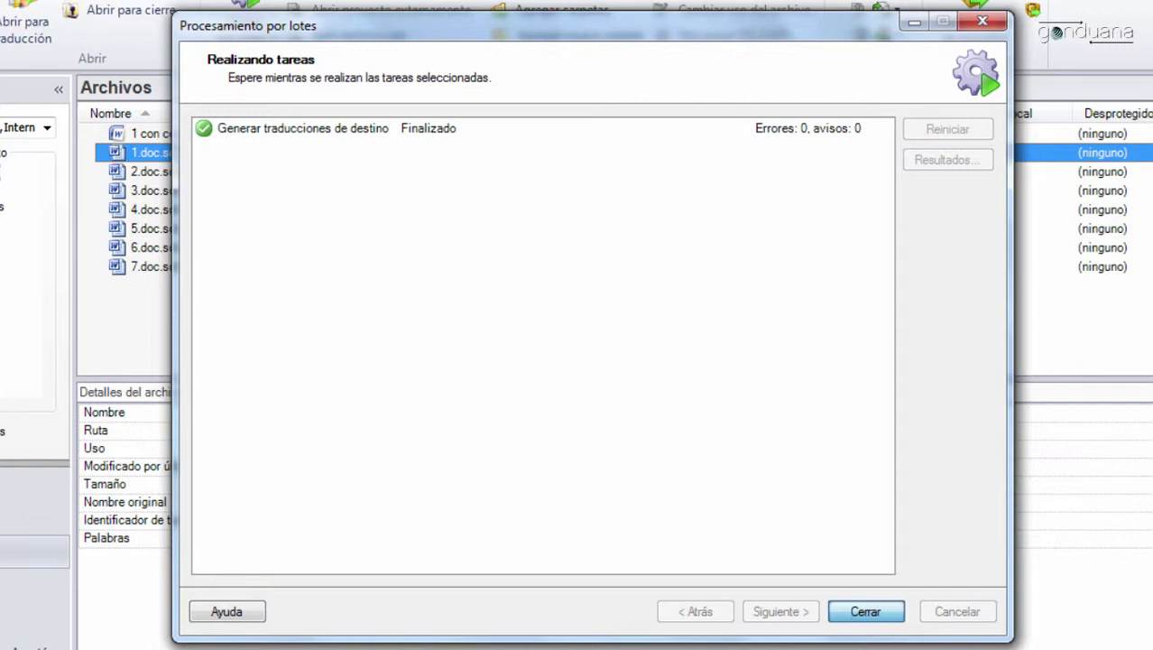
key("Return")
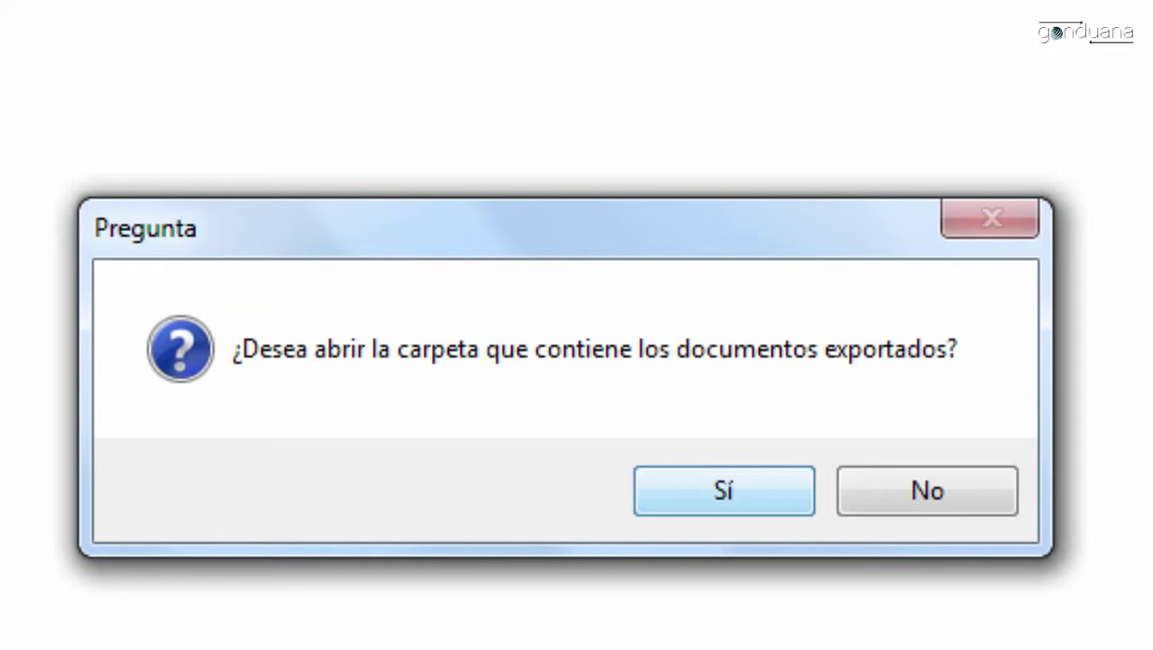
key("Return")
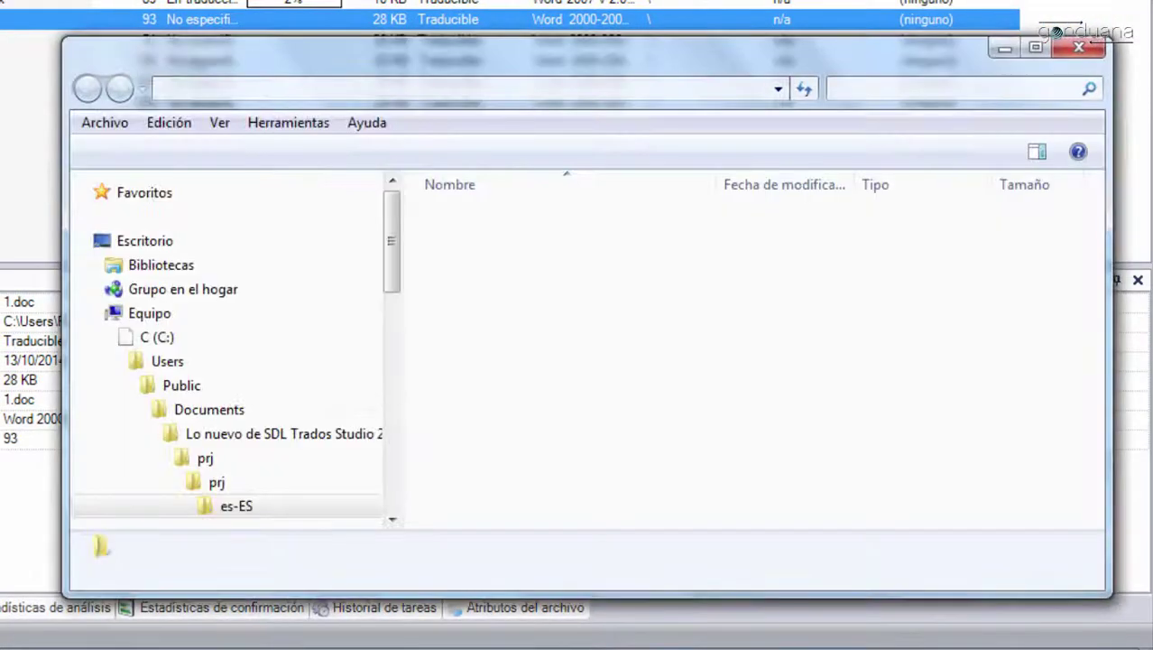